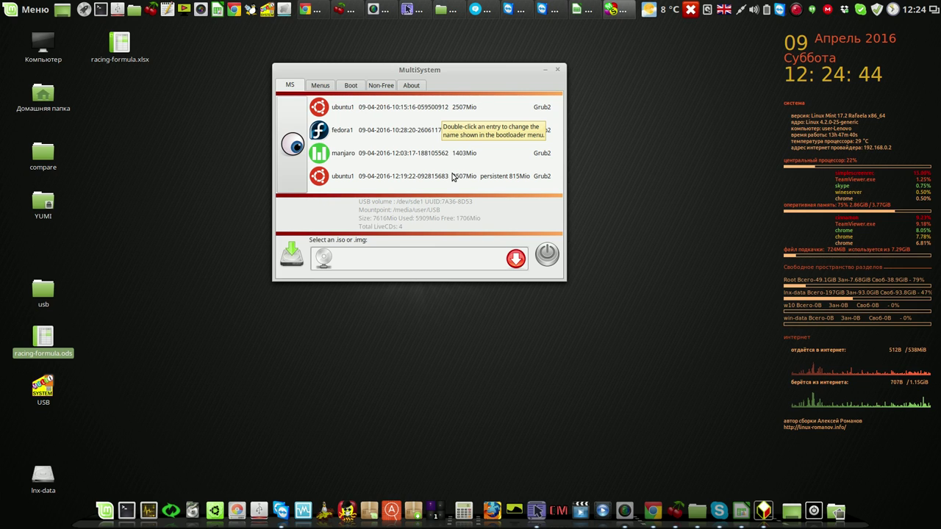
# - Switch to Krusader to examine the ISO folder and the USB drive's contents, and minimize it
pyautogui.click(408, 9)
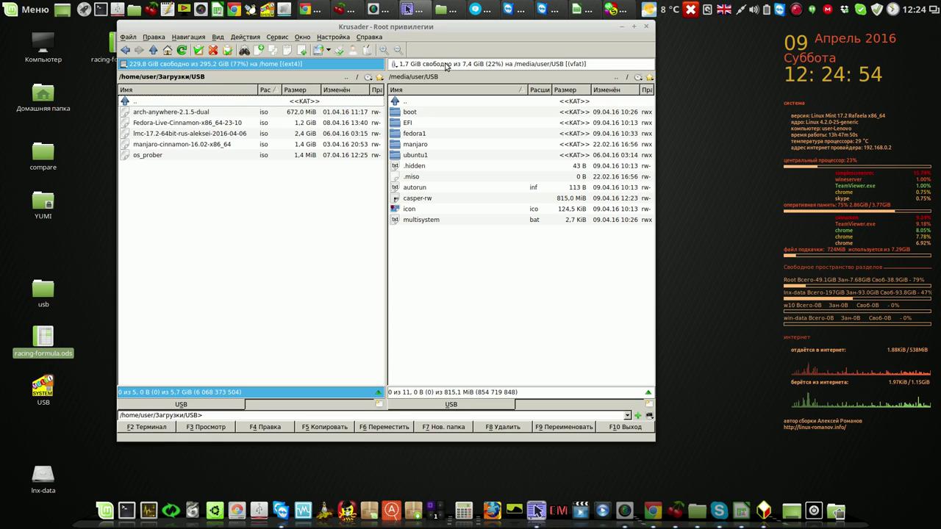
pyautogui.click(622, 27)
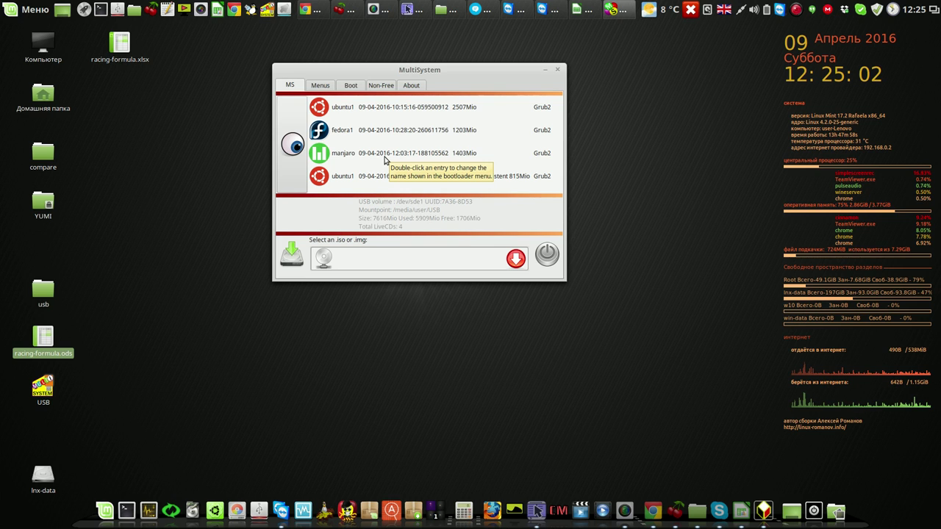
# - Launch a QEMU boot test of the USB drive with the first ubuntu1 entry selected, entering the administrator password
pyautogui.click(296, 147)
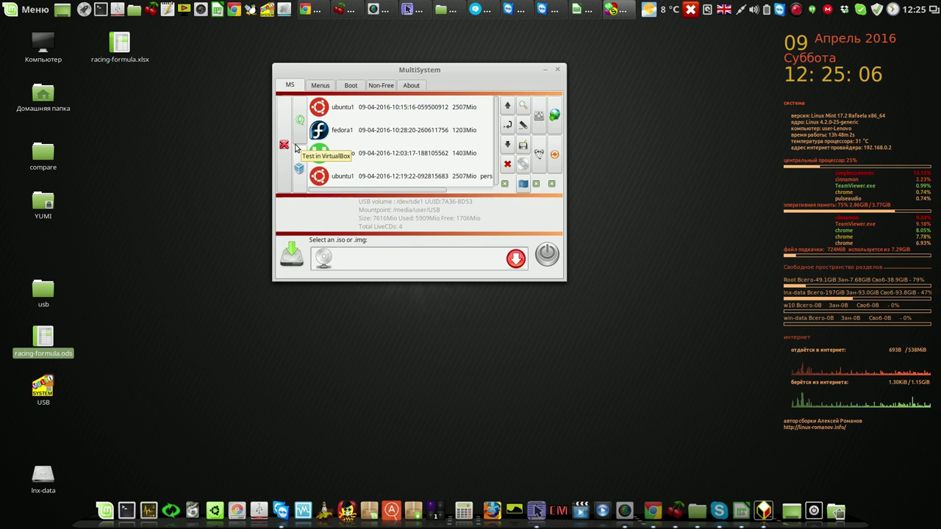
pyautogui.click(401, 110)
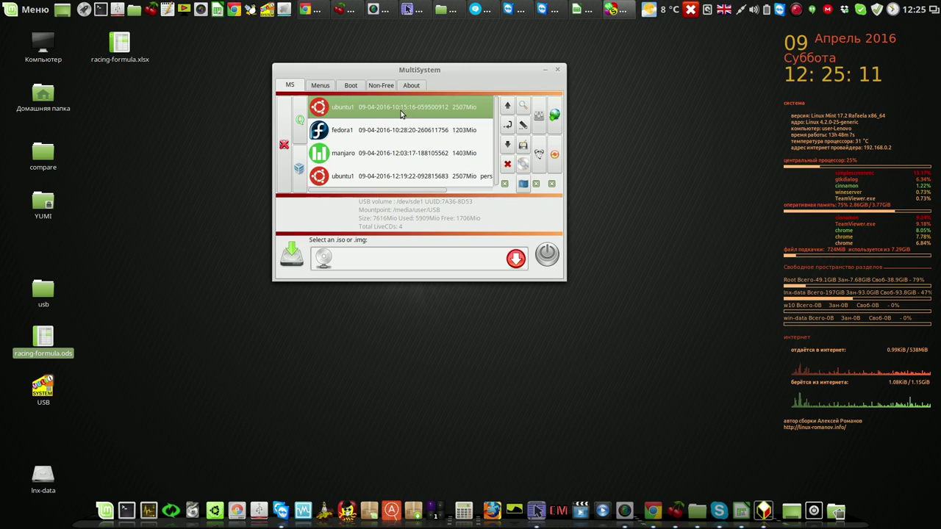
pyautogui.click(300, 122)
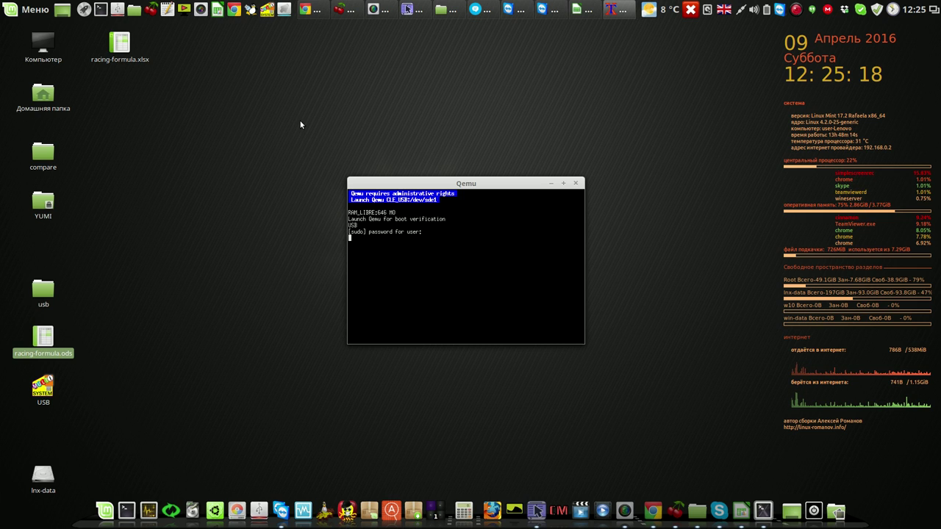
pyautogui.press('Return')
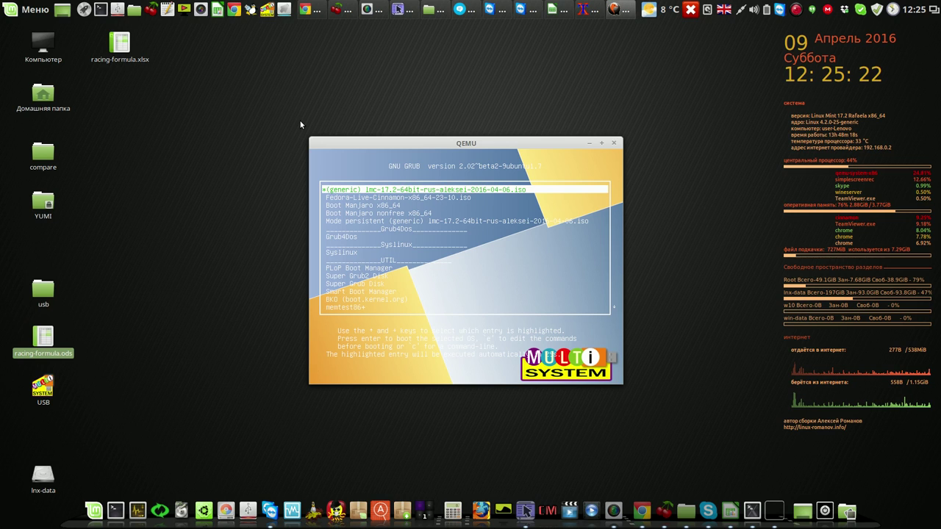
# - Stop the boot countdown by highlighting the Fedora entry, and move and enlarge the QEMU window
pyautogui.press('Down')
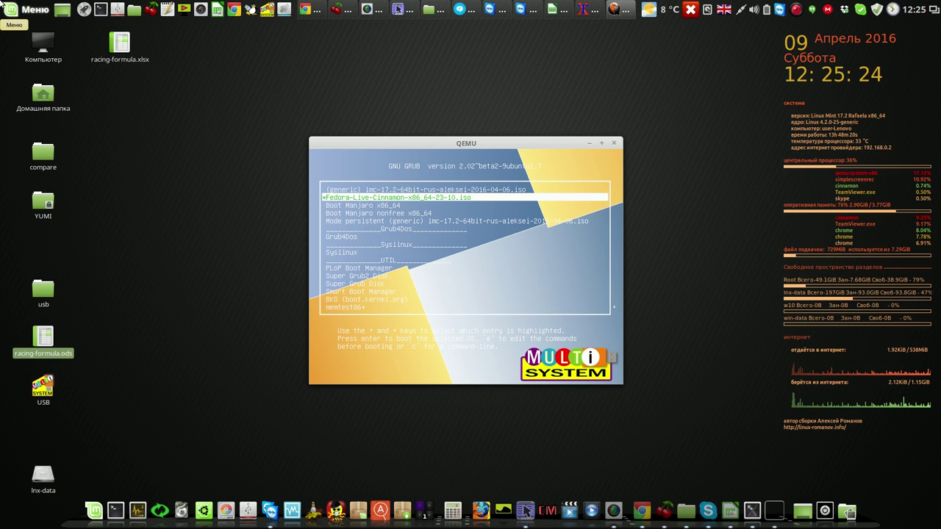
pyautogui.moveTo(447, 142); pyautogui.dragTo(309, 53)
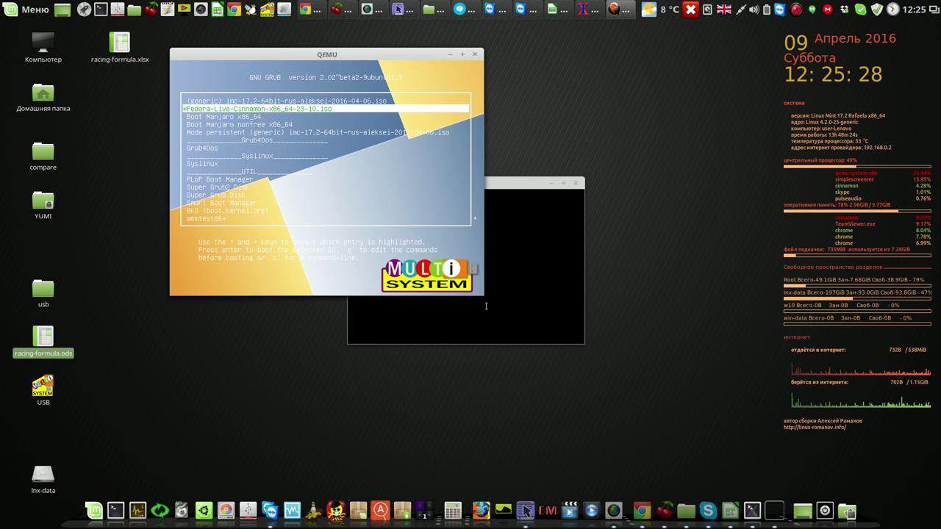
pyautogui.moveTo(483, 296); pyautogui.dragTo(717, 460)
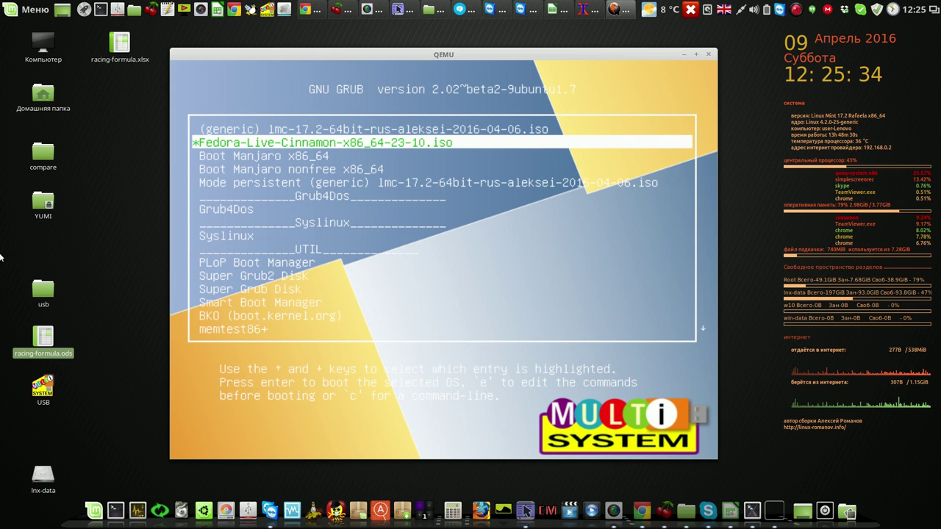
# - Examine the bootable distributions in the GRUB menu, from the first lmc-17.2 entry down to its Mode persistent entry and back
pyautogui.press('Up')
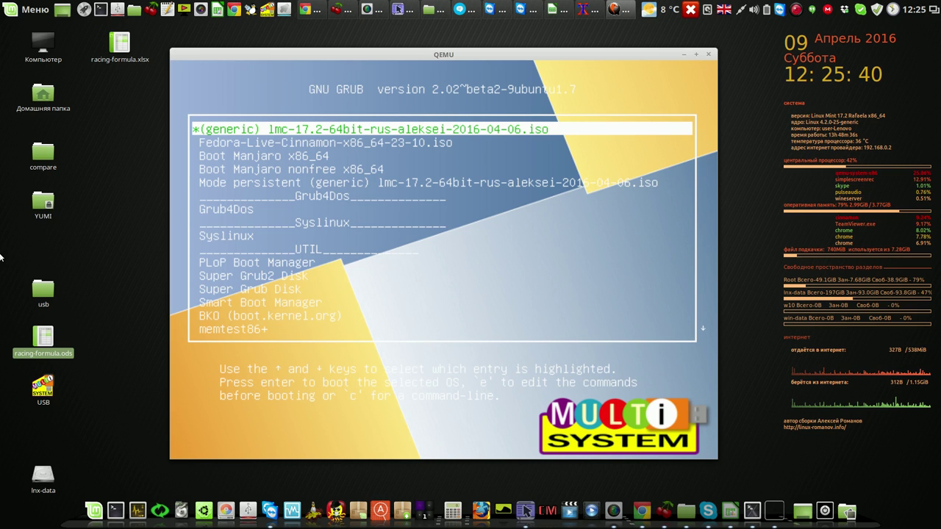
pyautogui.press('Down')
pyautogui.press('Down')
pyautogui.press('Down')
pyautogui.press('Down')
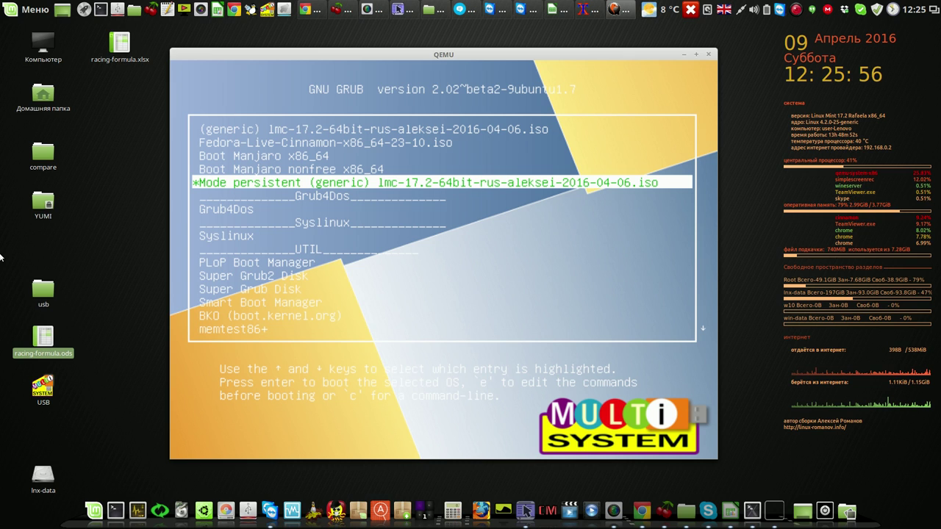
pyautogui.press('Up')
pyautogui.press('Up')
pyautogui.press('Up')
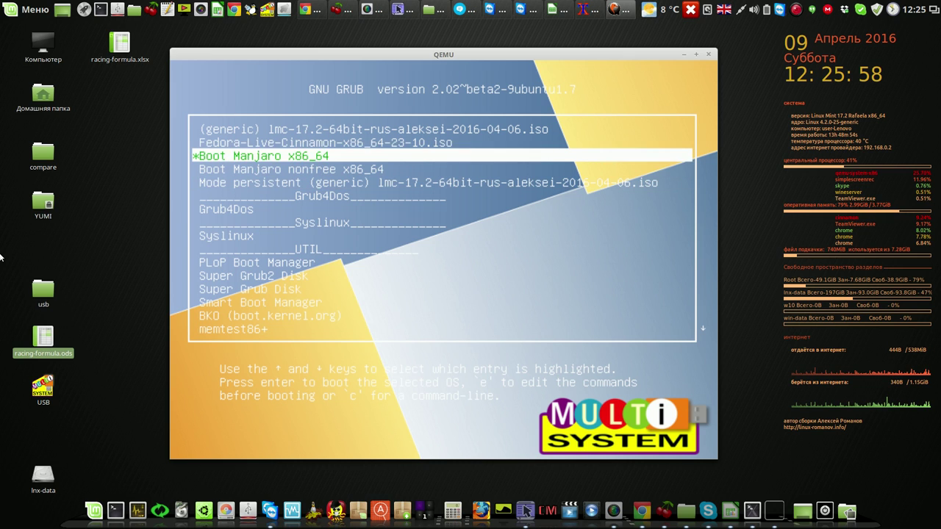
pyautogui.press('Up')
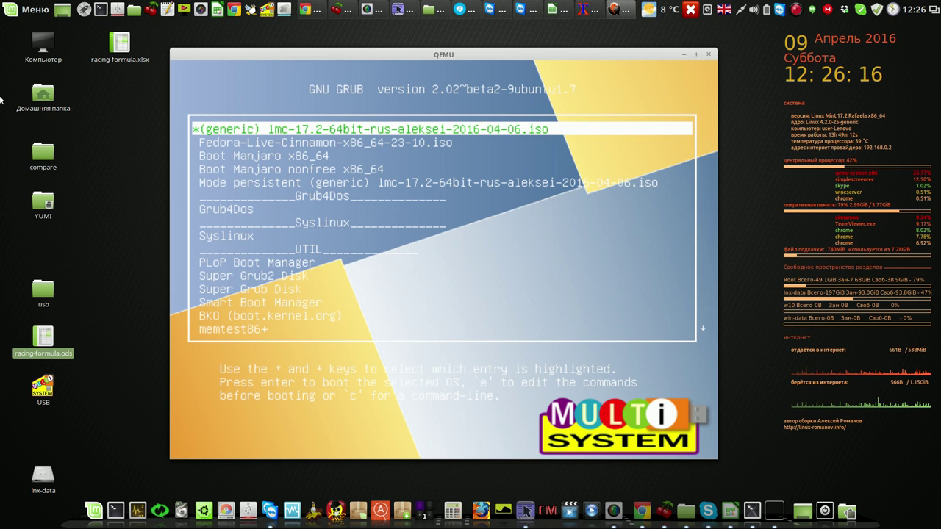
# - Open the Grub4Dos menu from the GRUB boot list and highlight its FreeDos entry
pyautogui.press('Down')
pyautogui.press('Down')
pyautogui.press('Down')
pyautogui.press('Down')
pyautogui.press('Down')
pyautogui.press('Down')
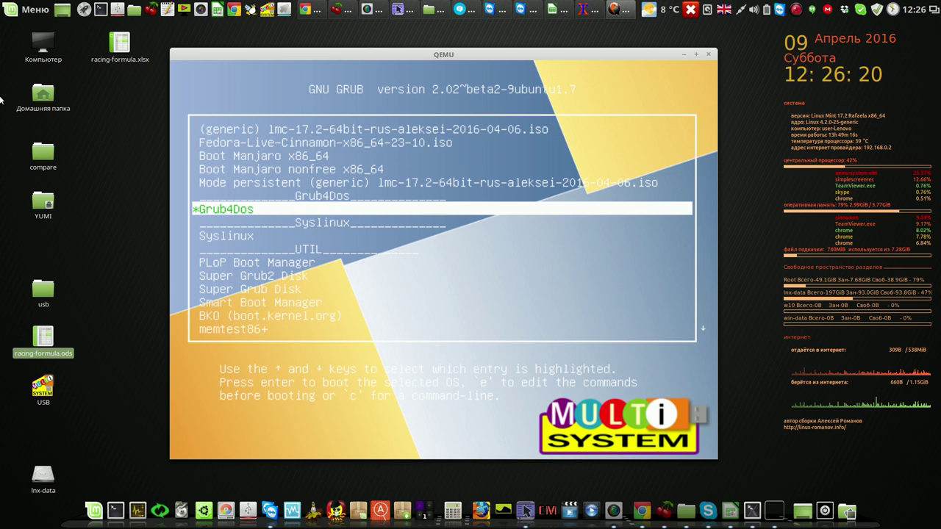
pyautogui.press('Return')
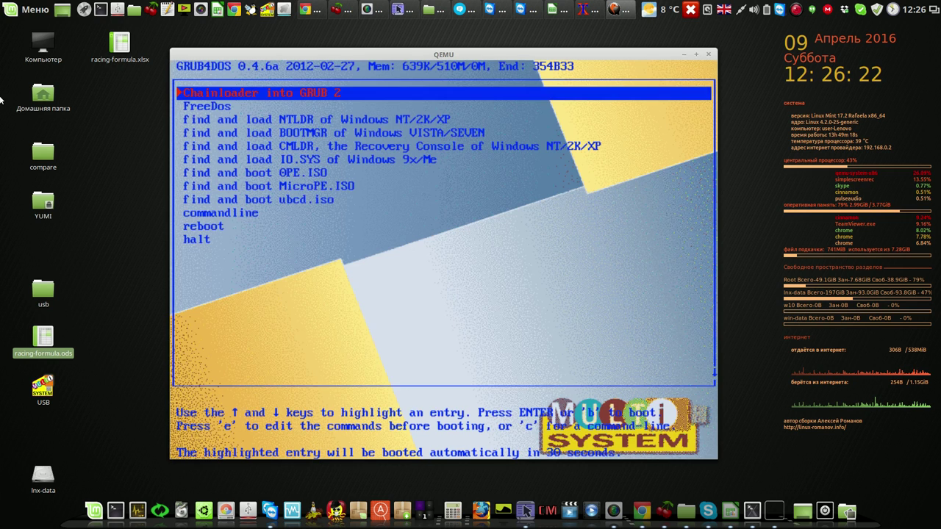
pyautogui.press('Down')
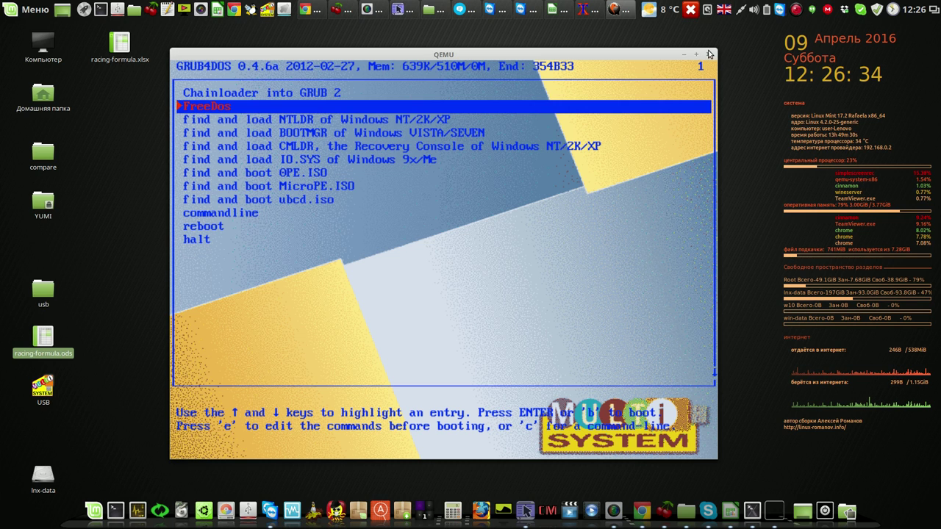
# - Close the QEMU test, reposition the MultiSystem window and hide its extra tools
pyautogui.click(704, 55)
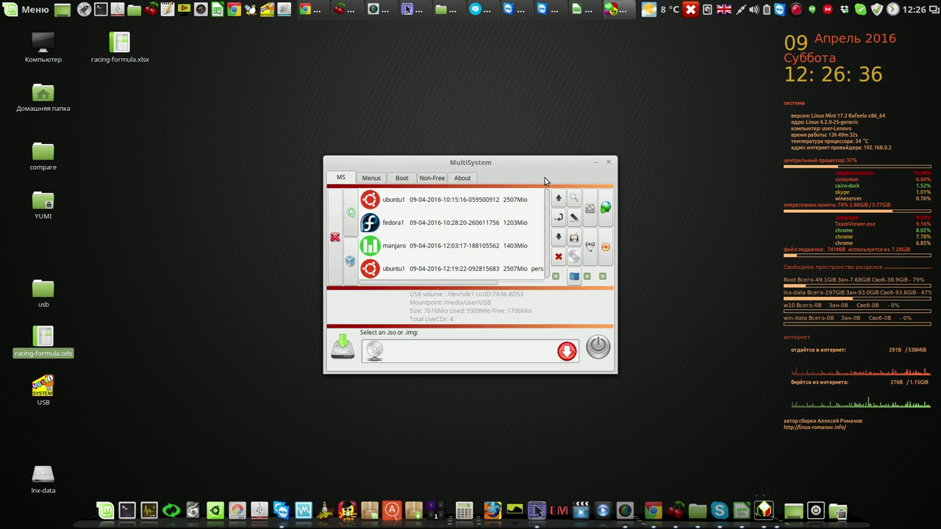
pyautogui.moveTo(456, 162); pyautogui.dragTo(371, 86)
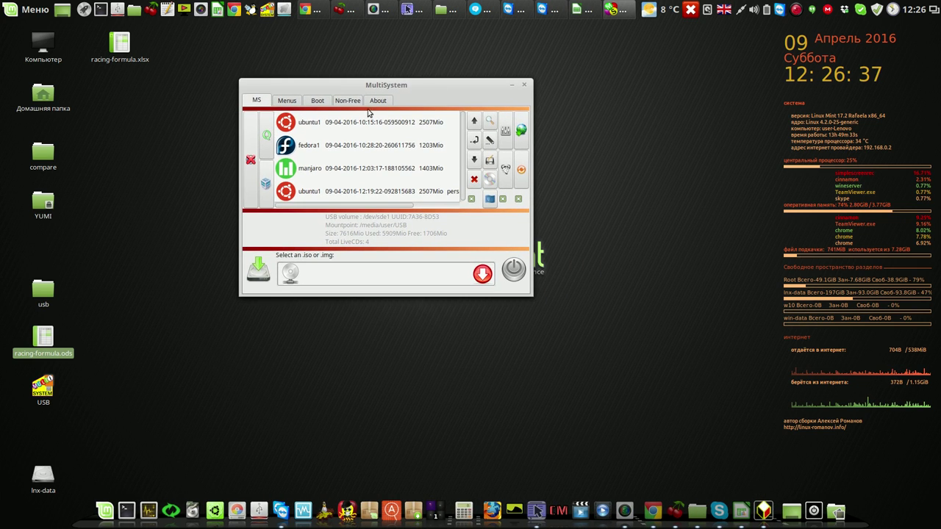
pyautogui.click(250, 160)
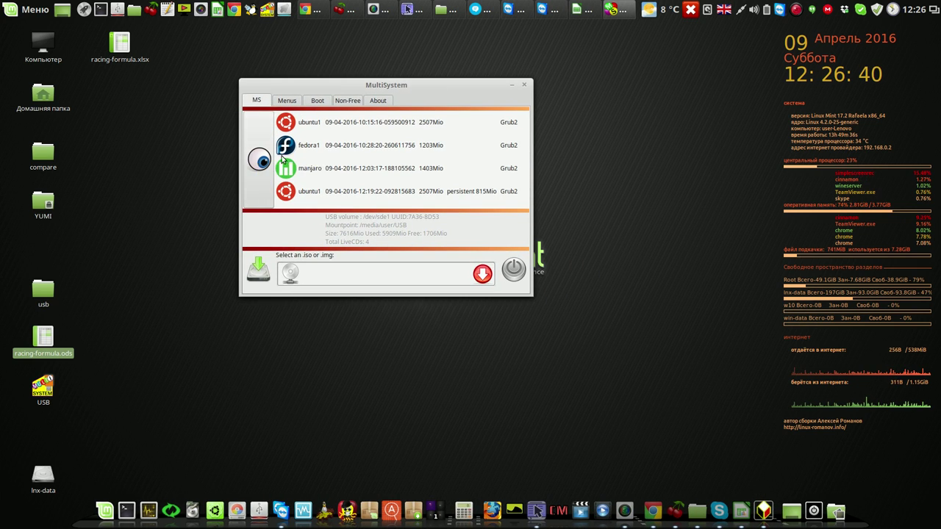
# - Try to add persistent mode to the fedora1 entry, entering the administrator password
pyautogui.click(365, 148)
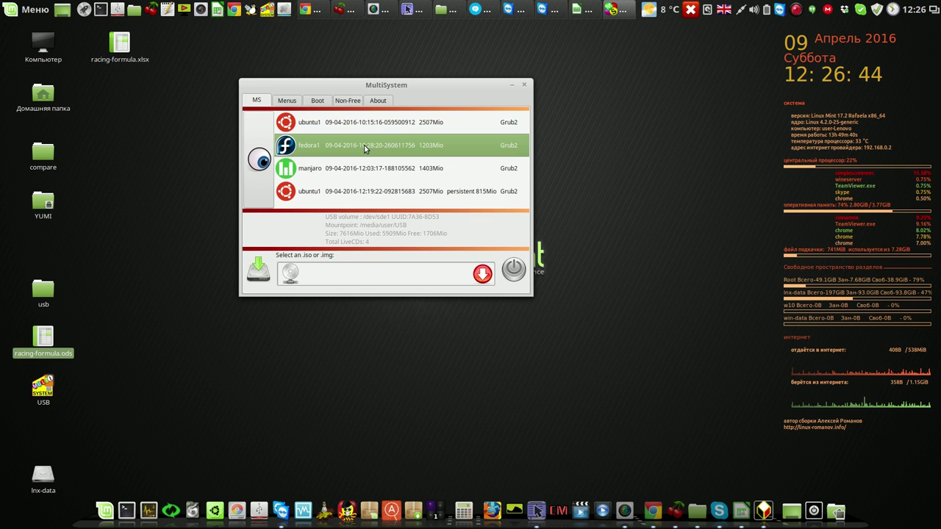
pyautogui.click(285, 102)
pyautogui.click(314, 225)
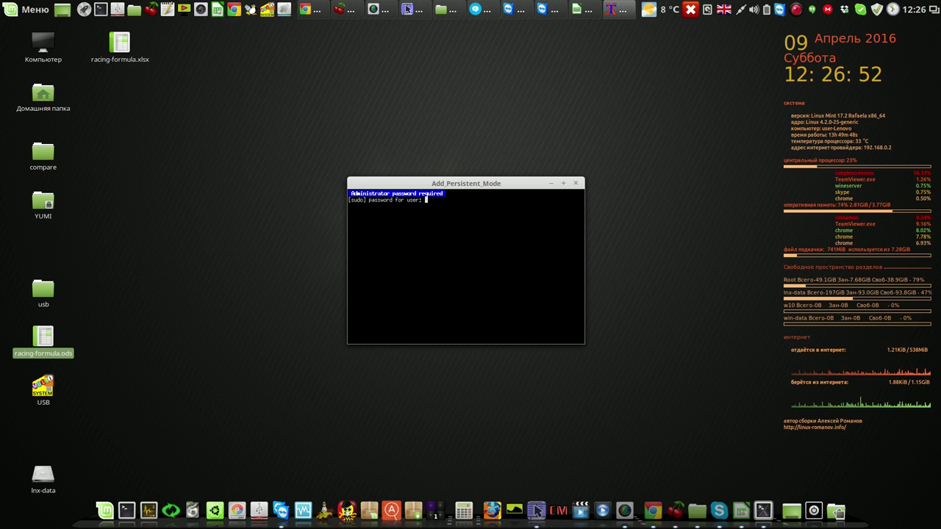
pyautogui.press('Return')
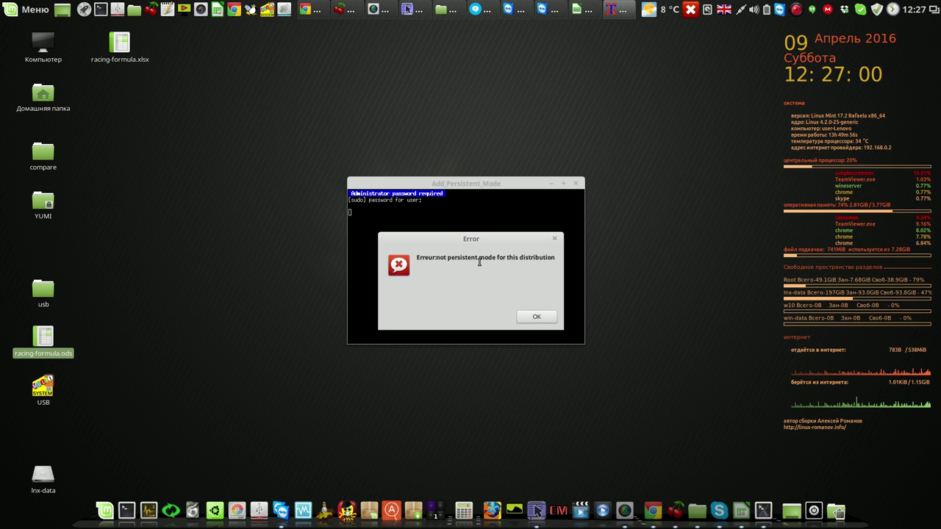
pyautogui.click(537, 318)
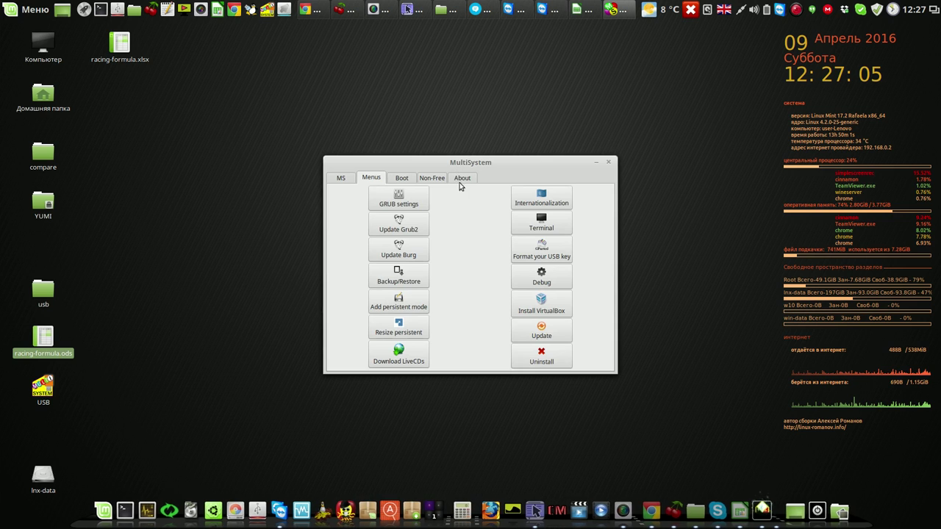
# - Try to add persistent mode to the manjaro entry, entering the administrator password
pyautogui.click(348, 179)
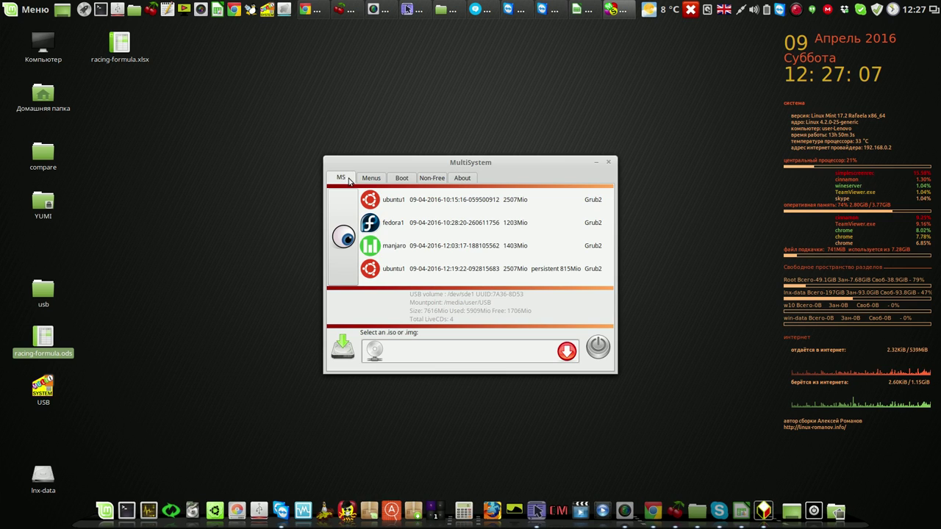
pyautogui.click(442, 246)
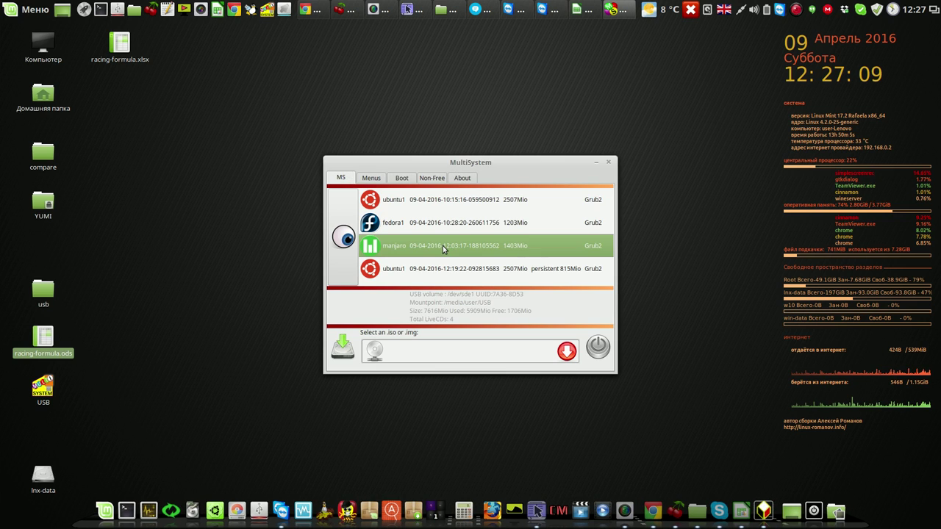
pyautogui.click(373, 180)
pyautogui.click(417, 305)
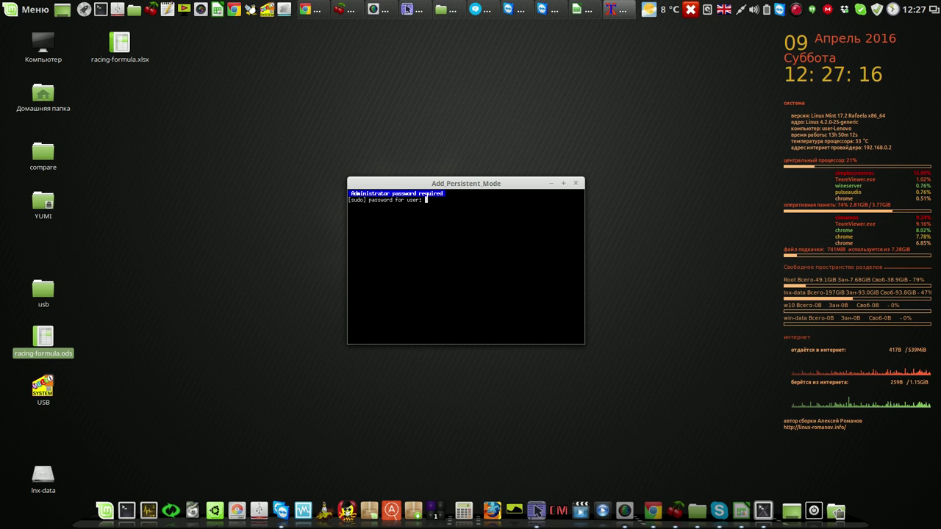
pyautogui.press('Return')
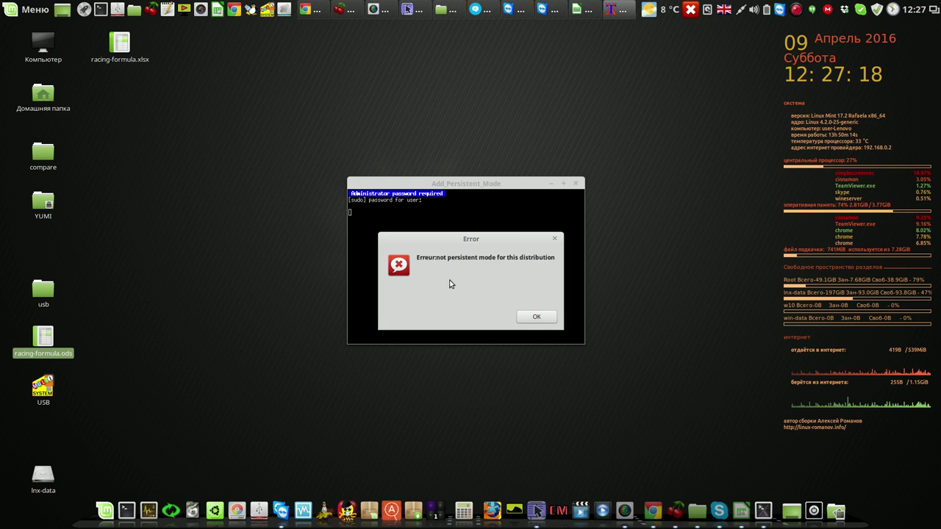
pyautogui.click(537, 322)
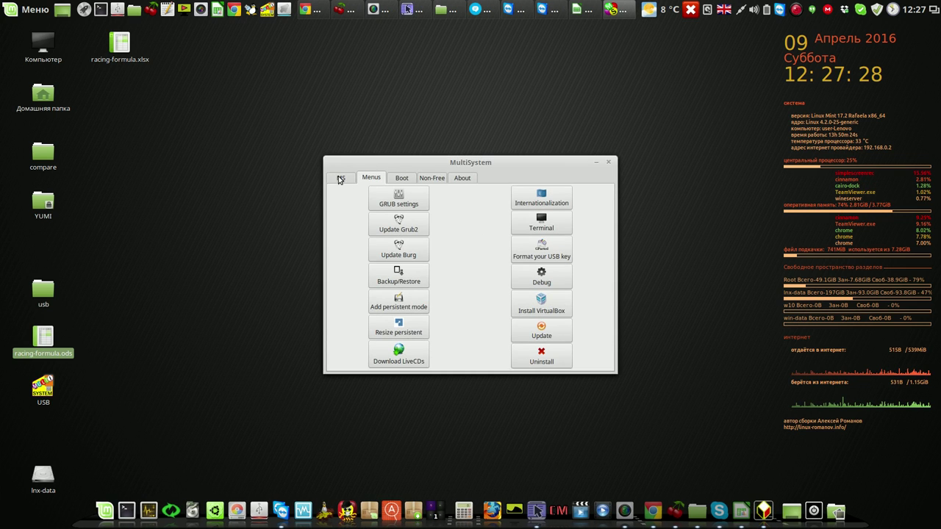
# - Return to the distribution list, reposition the window and select the ubuntu1 entry with persistent mode
pyautogui.click(341, 182)
pyautogui.moveTo(498, 166); pyautogui.dragTo(437, 93)
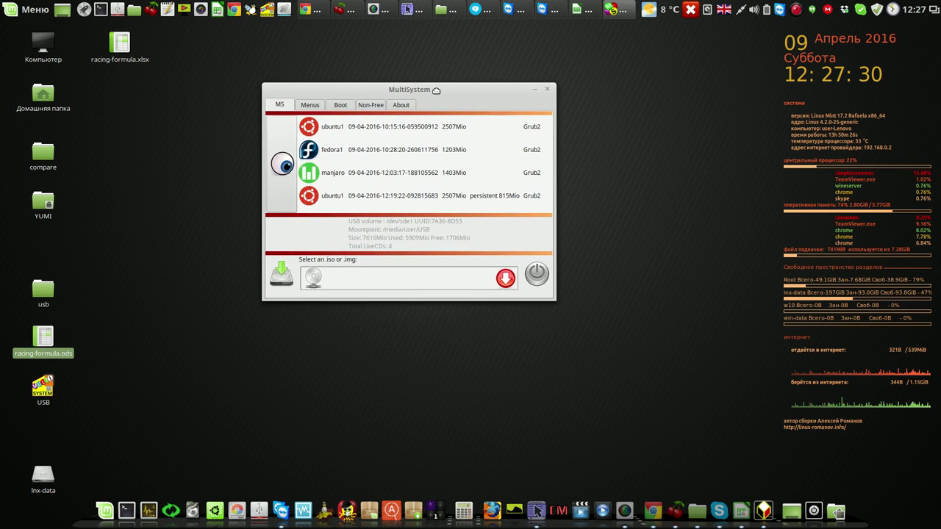
pyautogui.click(427, 195)
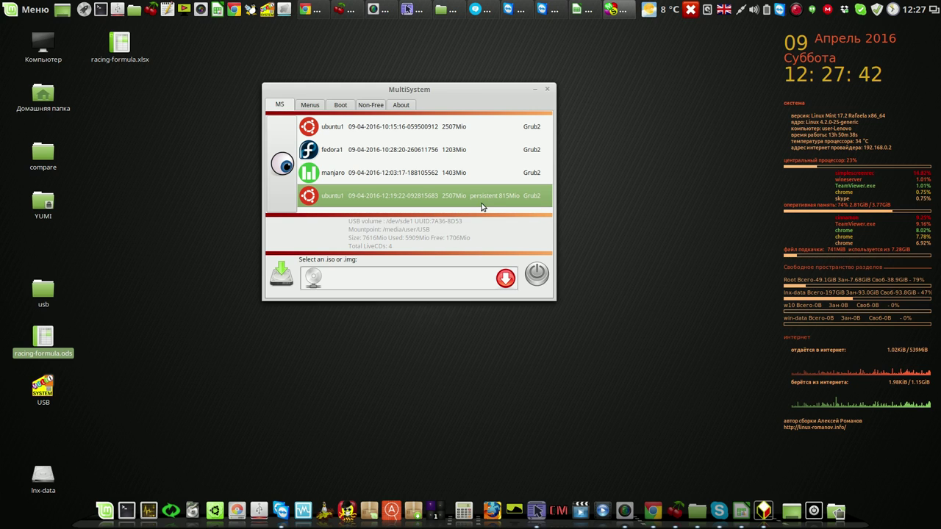
pyautogui.rightClick(797, 11)
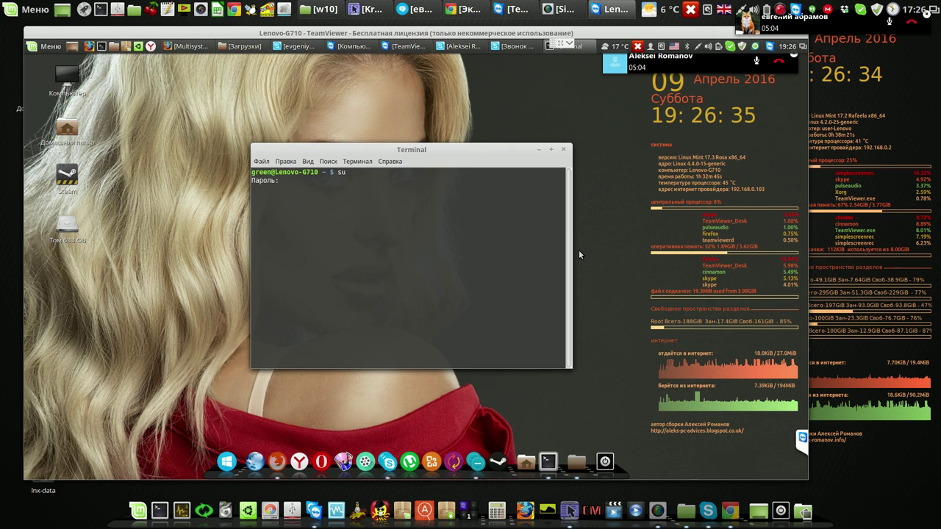
# - Try to run multisystem from a root shell, submitting the su password, and close the terminal
pyautogui.press('Return')
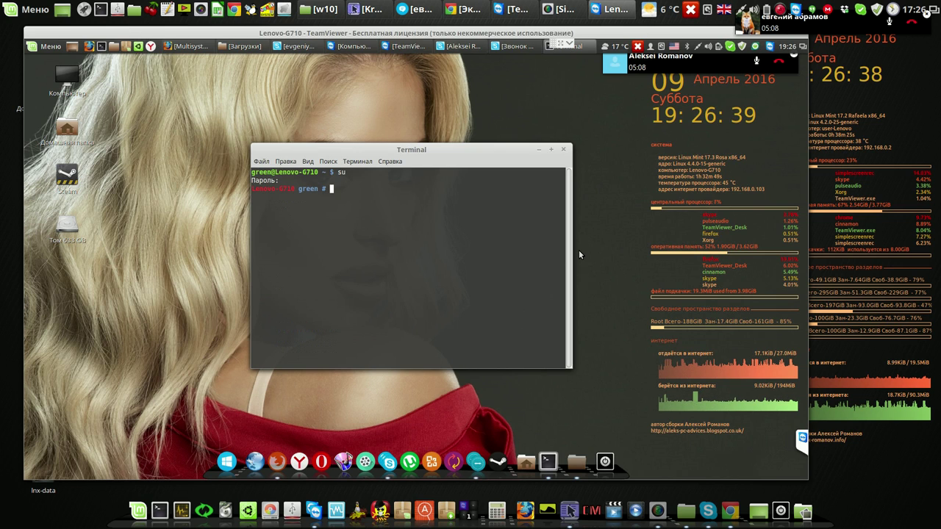
pyautogui.write('mul')
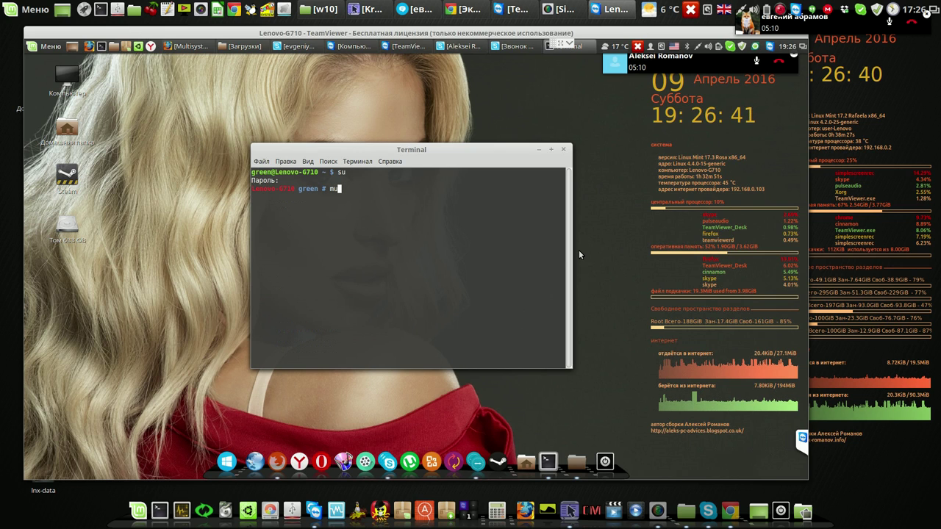
pyautogui.write('i')
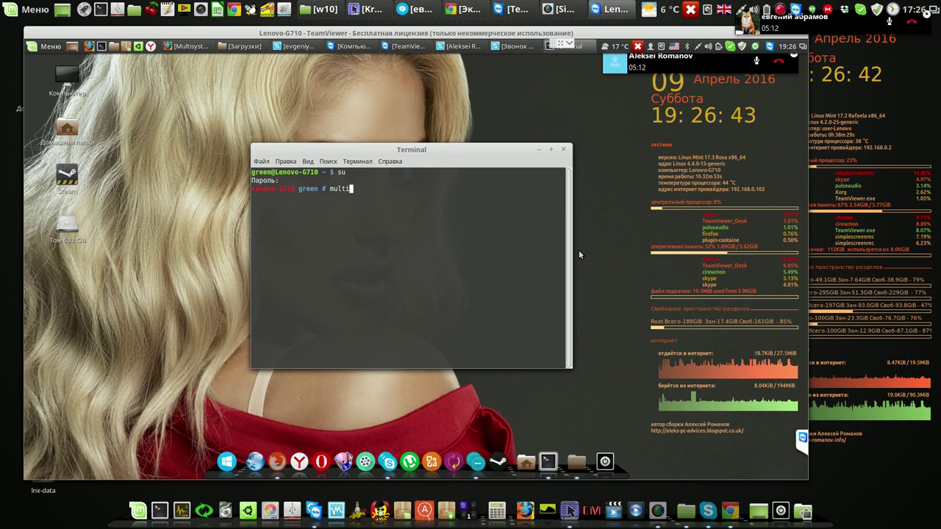
pyautogui.write('sy')
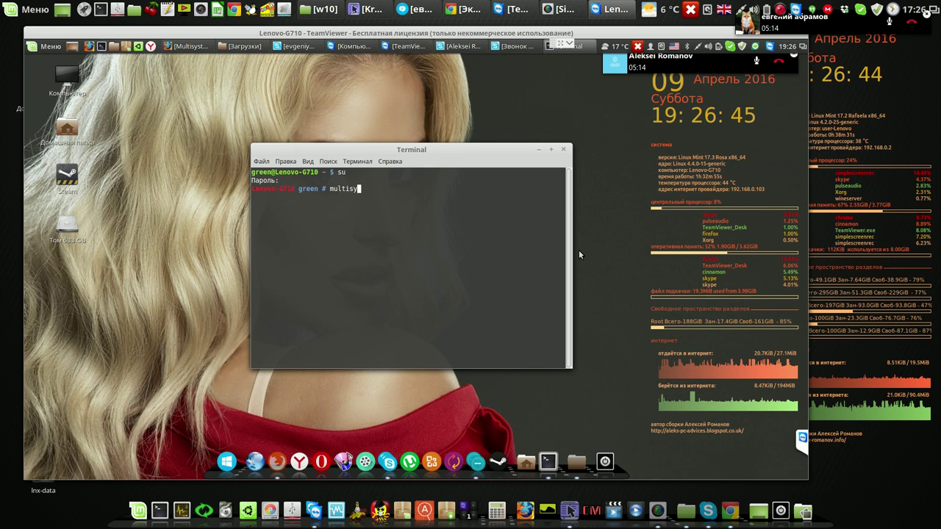
pyautogui.write('ste')
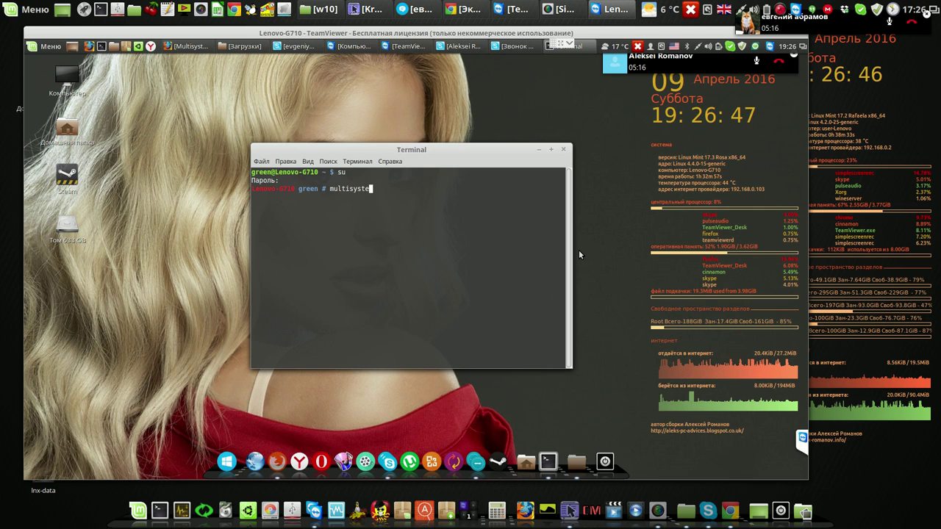
pyautogui.write('m')
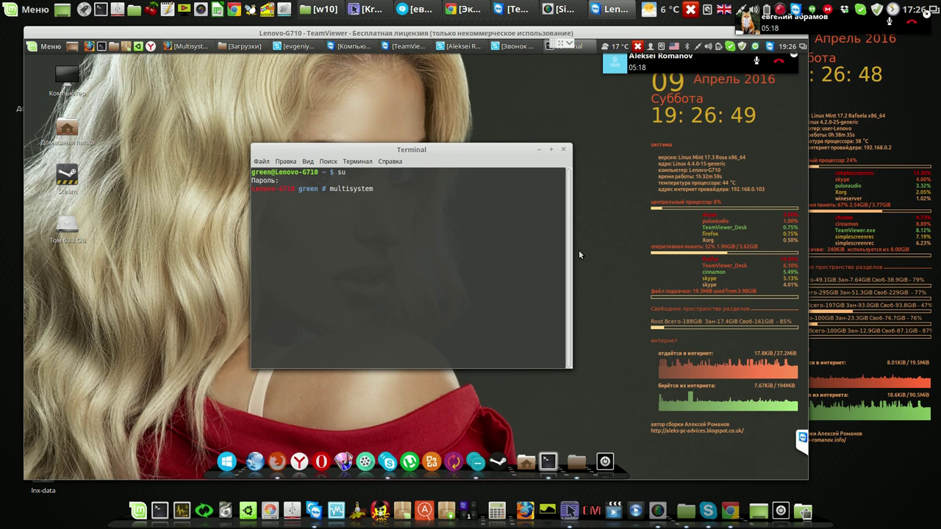
pyautogui.press('Return')
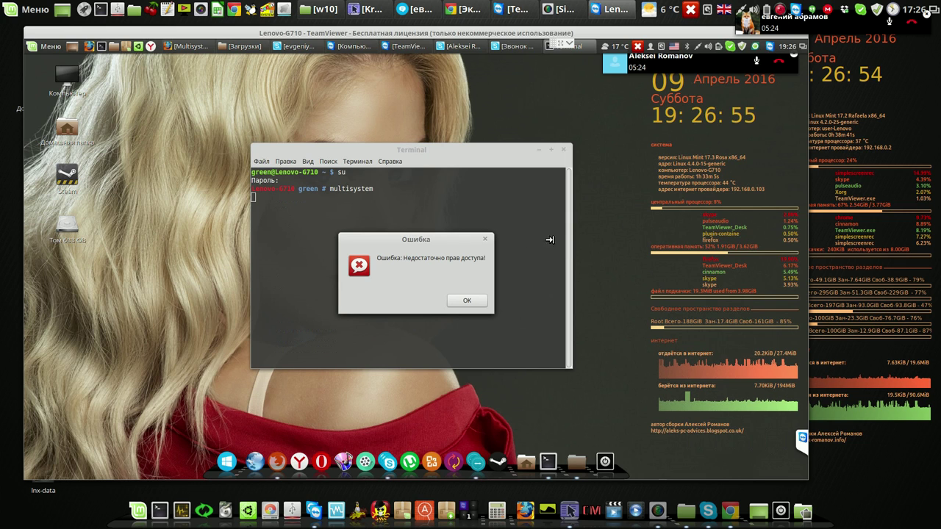
pyautogui.click(478, 298)
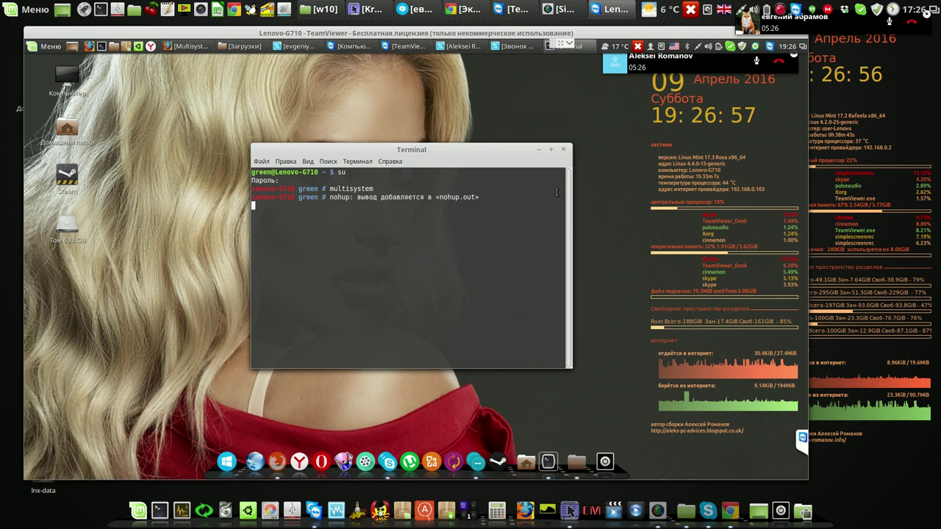
pyautogui.click(564, 150)
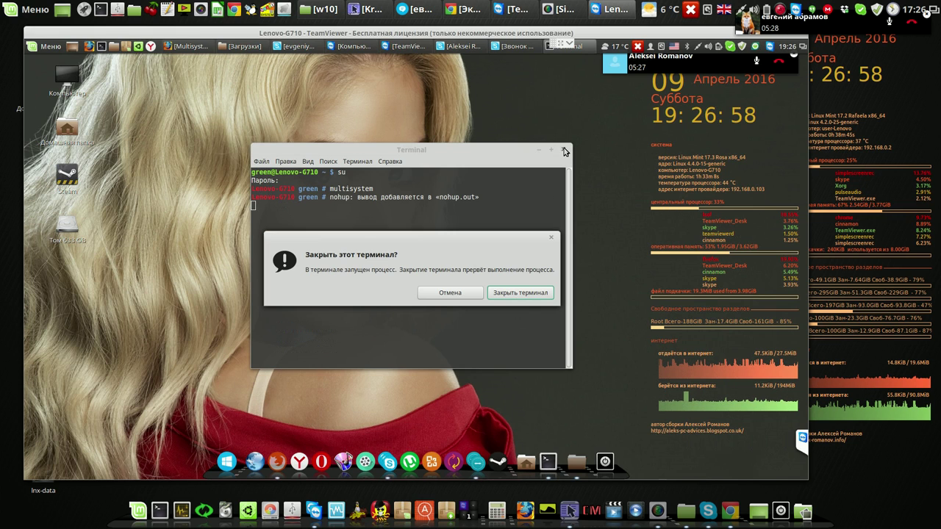
pyautogui.click(519, 292)
# - Open a new terminal on the remote desktop and get a root shell with sudo su, entering the account password
pyautogui.click(101, 46)
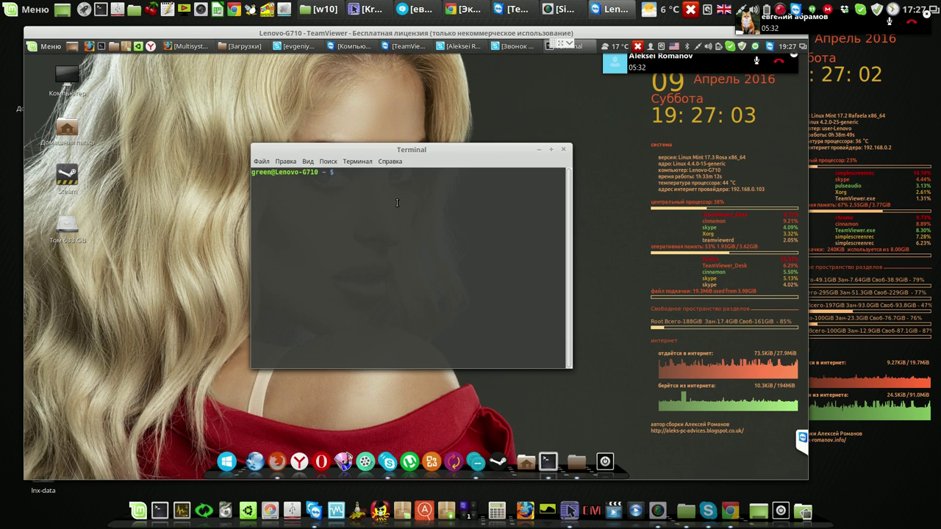
pyautogui.write('su')
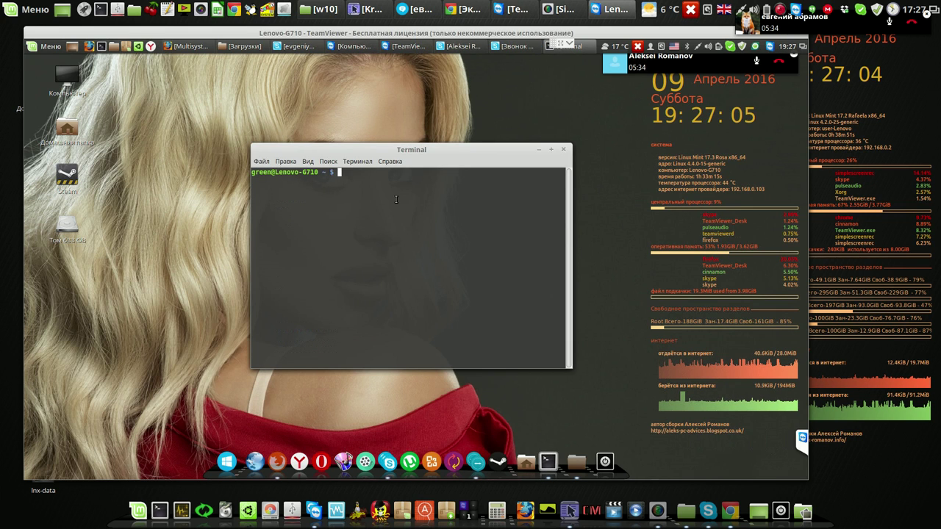
pyautogui.write('do su')
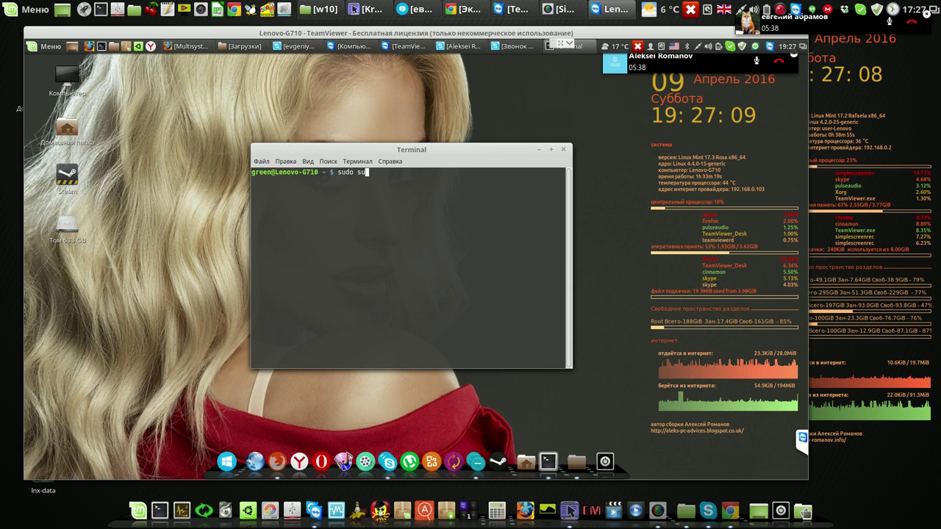
pyautogui.press('Return')
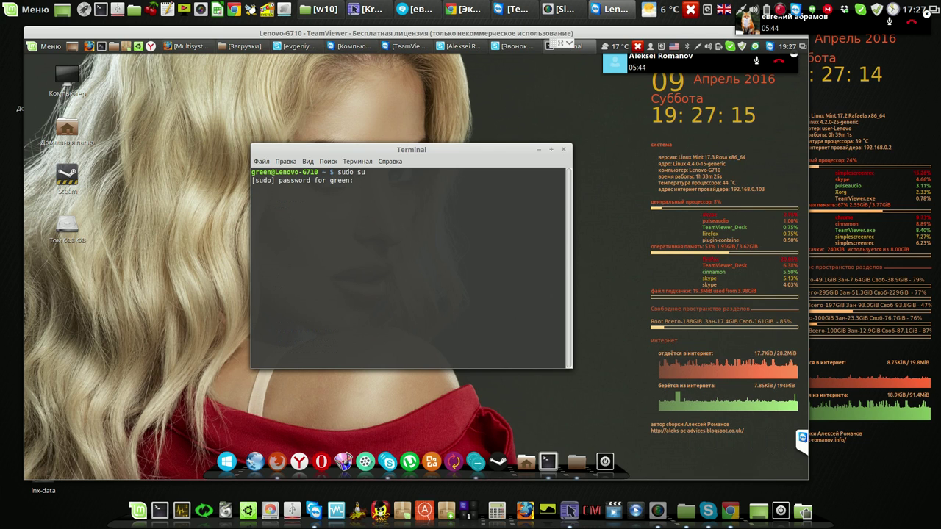
pyautogui.press('Return')
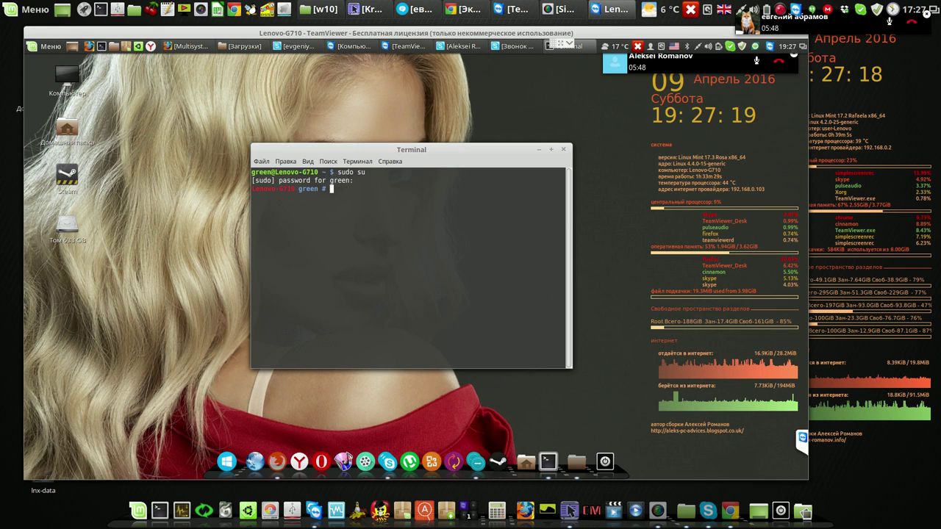
# - Try to launch multisystem from the sudo root shell, dismiss the dialog and close the terminal with its running process
pyautogui.write('s')
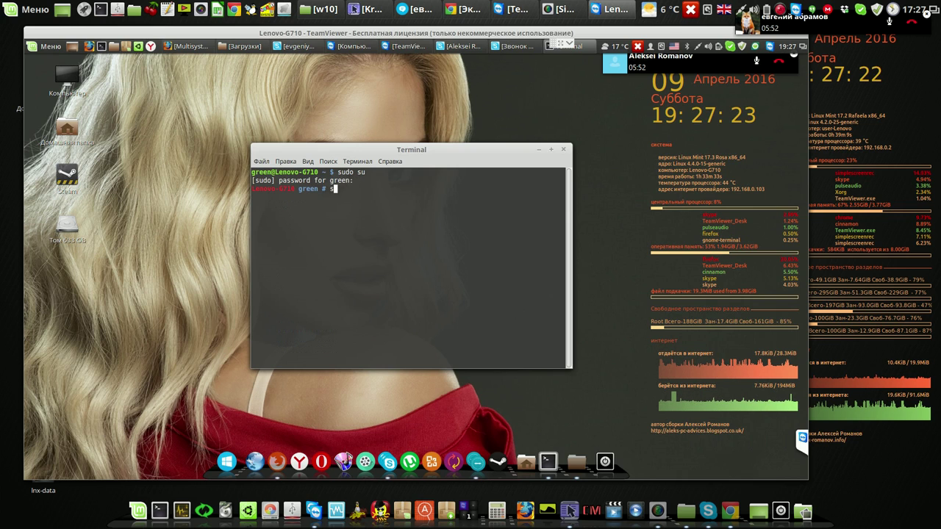
pyautogui.write('i')
pyautogui.press('BackSpace')
pyautogui.press('BackSpace')
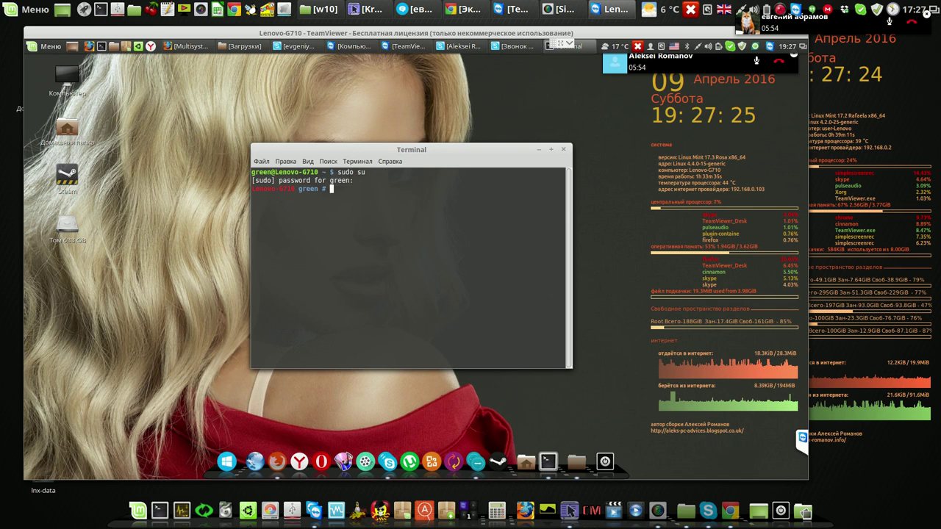
pyautogui.write('m')
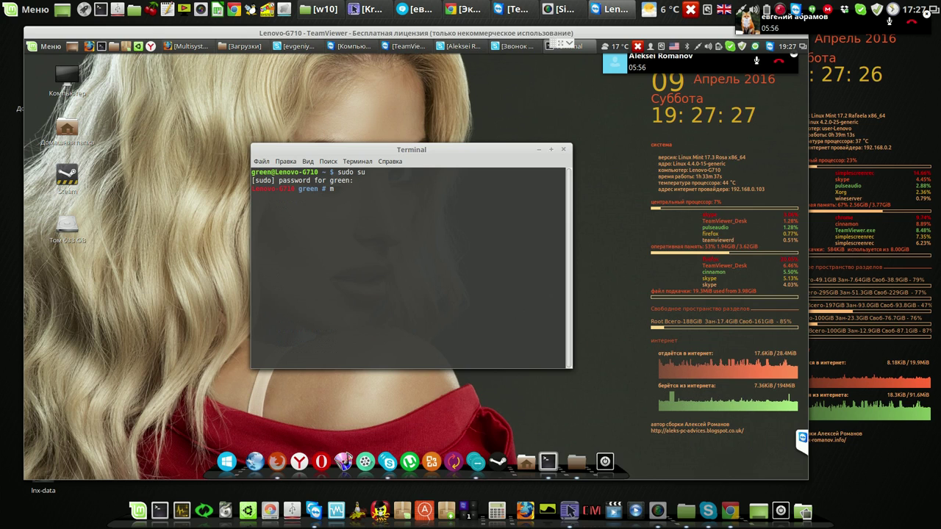
pyautogui.write('ult')
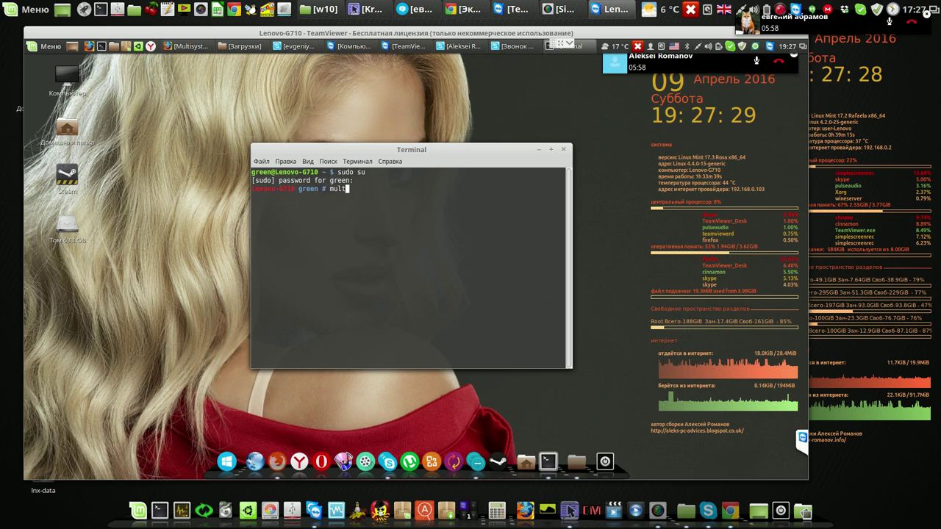
pyautogui.write('isy')
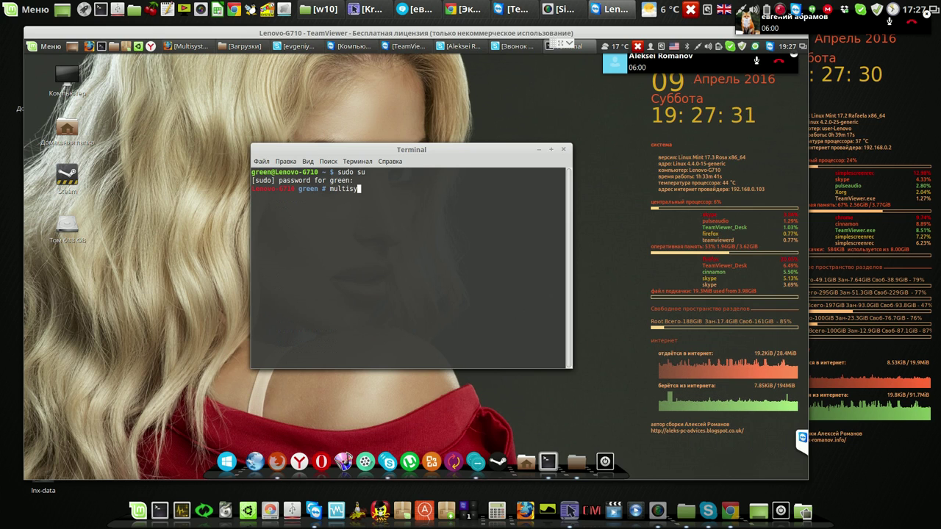
pyautogui.write('ste')
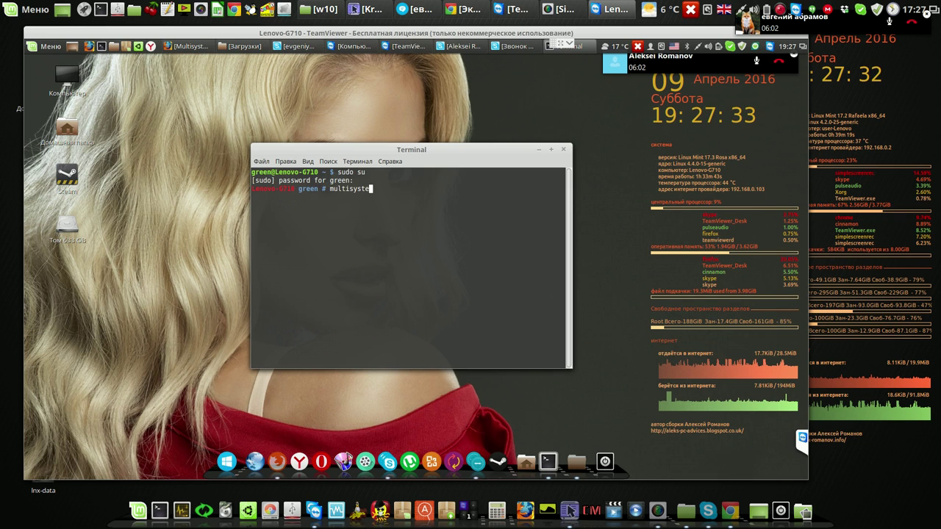
pyautogui.write('m')
pyautogui.press('Return')
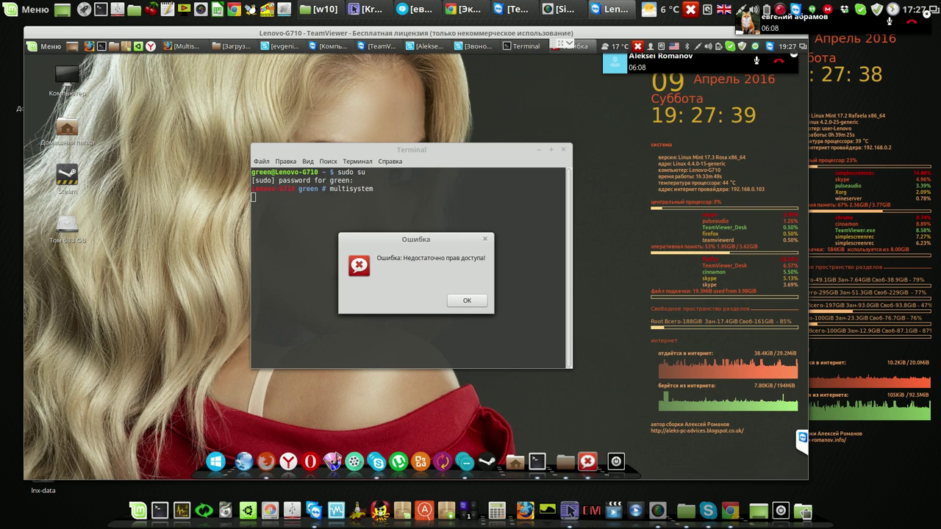
pyautogui.click(466, 302)
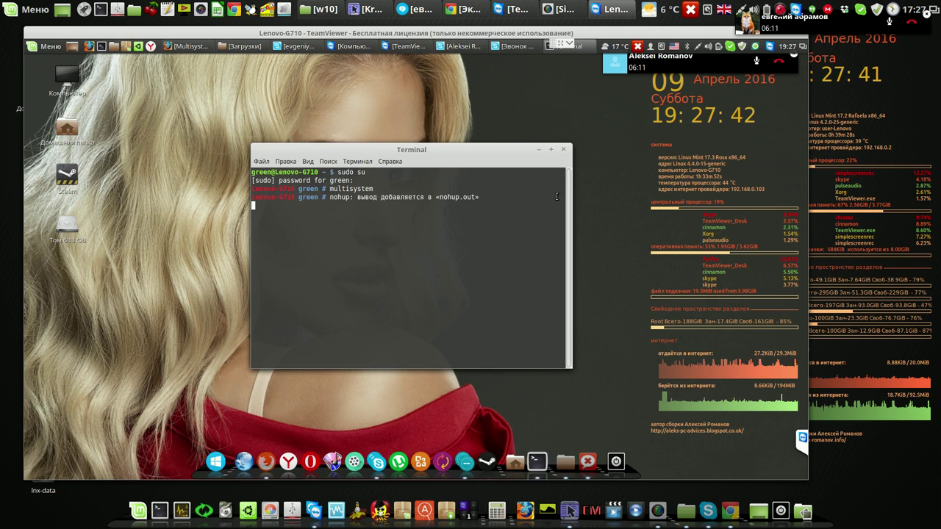
pyautogui.click(564, 150)
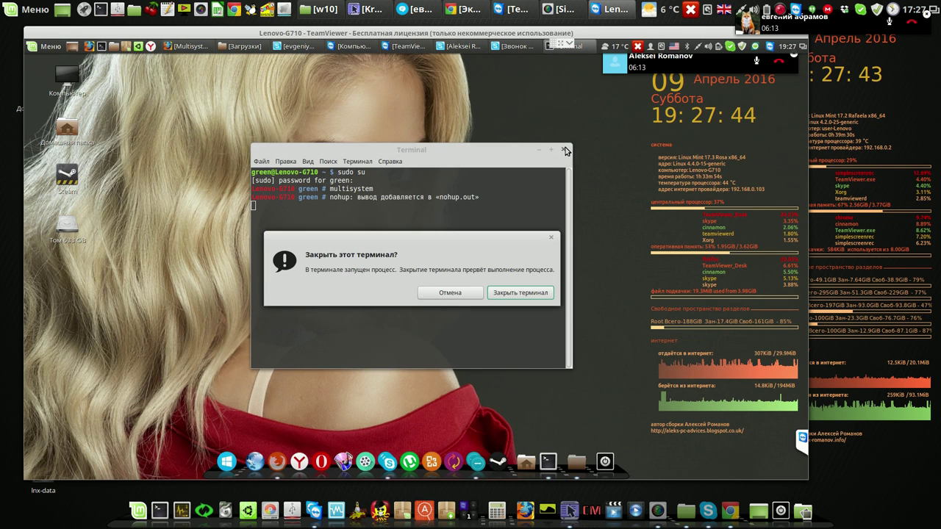
pyautogui.click(518, 294)
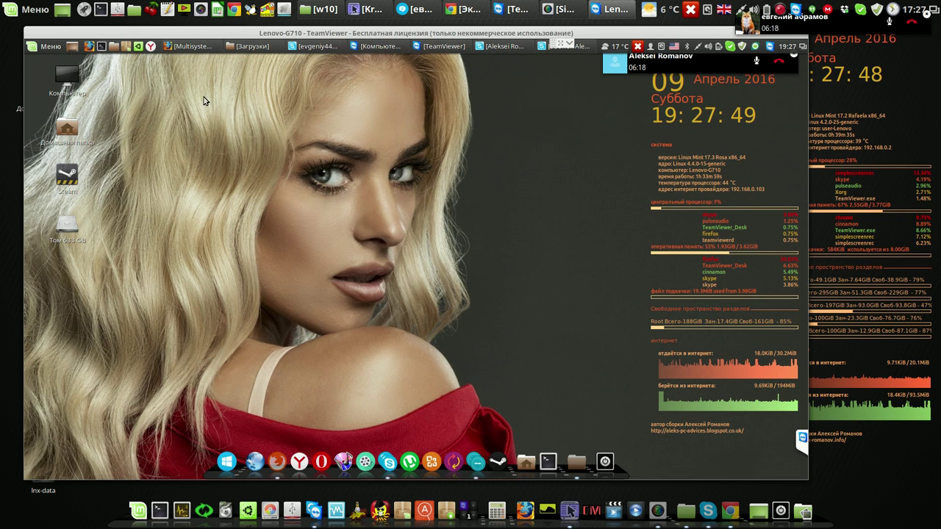
# - Browse the remote file system from the home folder up to the root and back to the green folder, and close the file manager
pyautogui.click(114, 49)
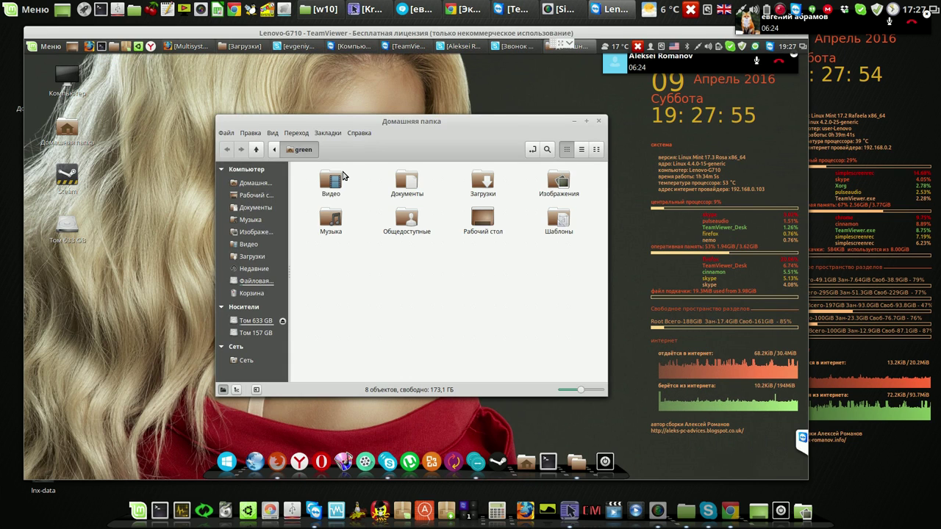
pyautogui.click(256, 150)
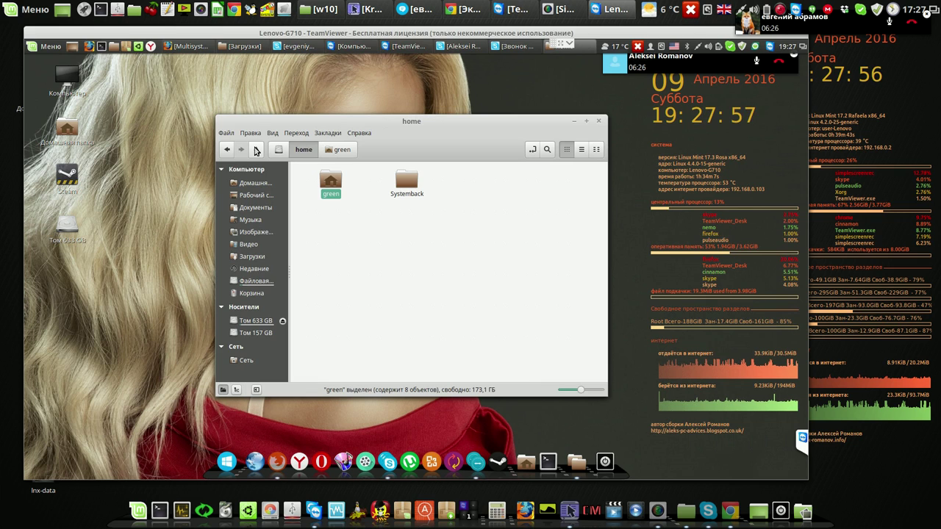
pyautogui.click(256, 150)
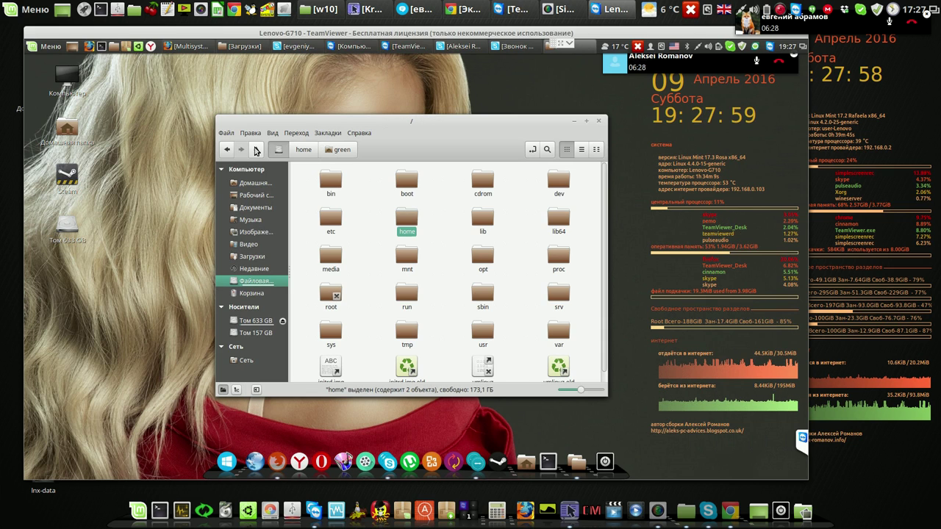
pyautogui.doubleClick(409, 222)
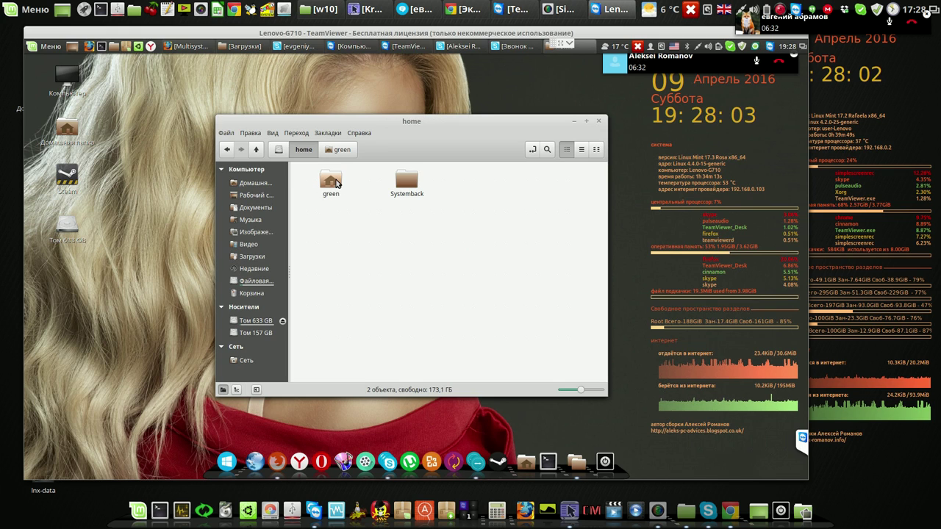
pyautogui.click(336, 184)
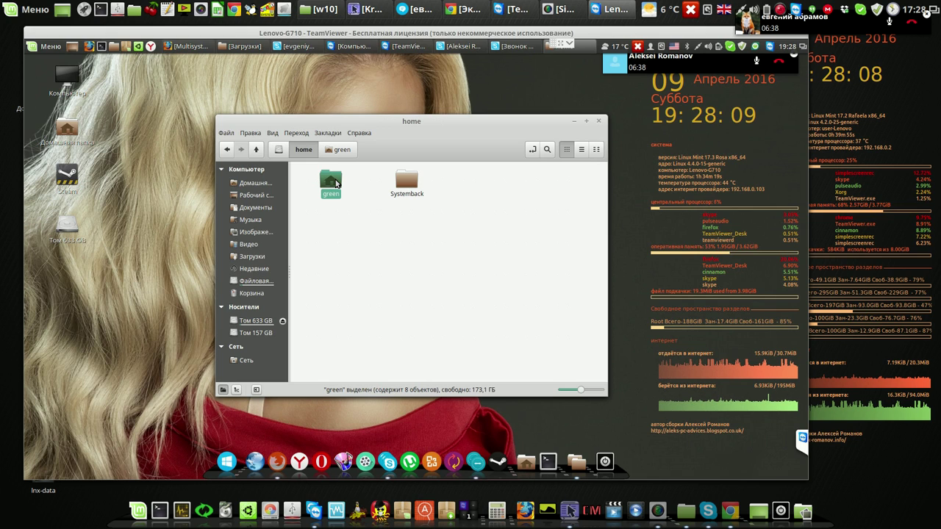
pyautogui.click(599, 123)
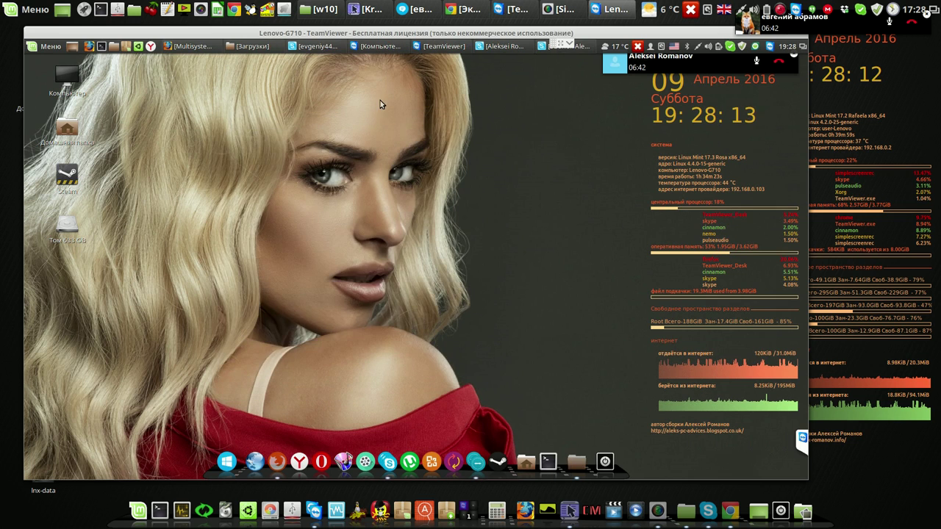
# - Open the Users and Groups (Пользователи и группы) tool from the system settings, entering the administrator password
pyautogui.click(52, 46)
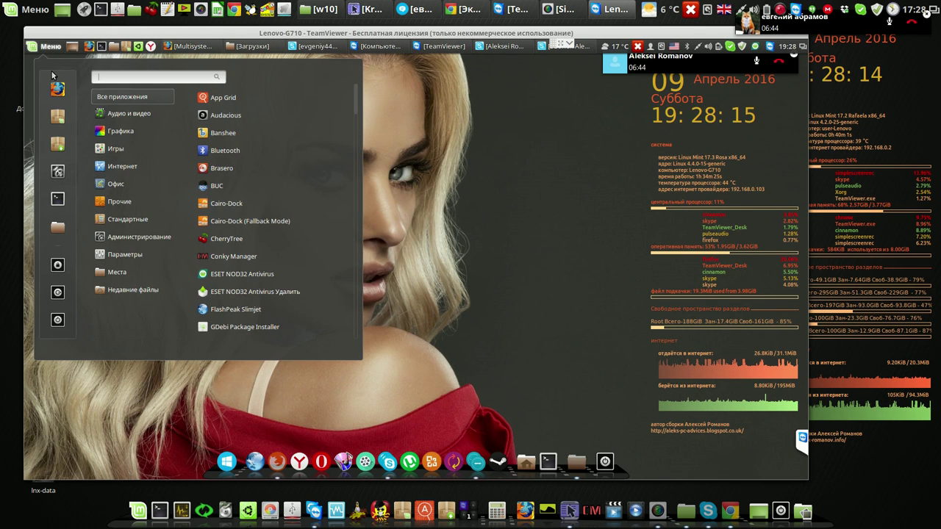
pyautogui.press('Escape')
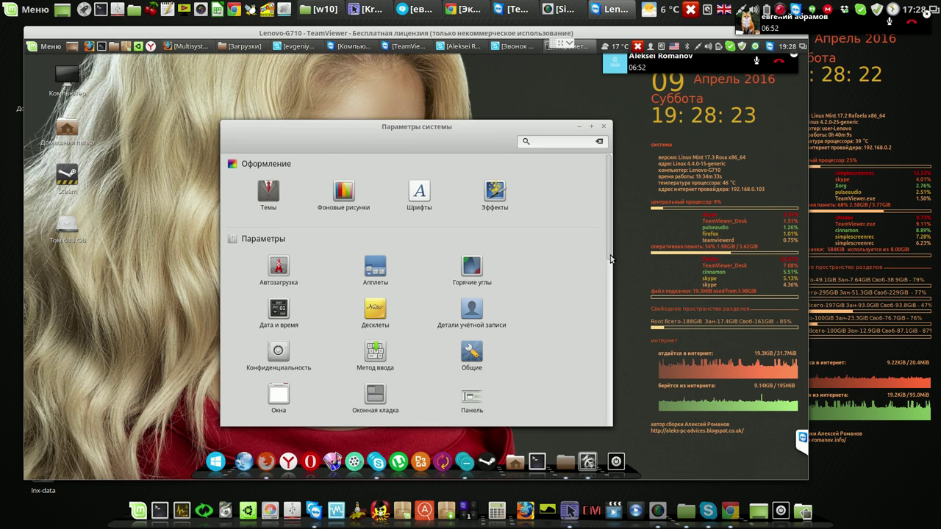
pyautogui.scroll(-3, 592, 380)
pyautogui.scroll(-5, 592, 380)
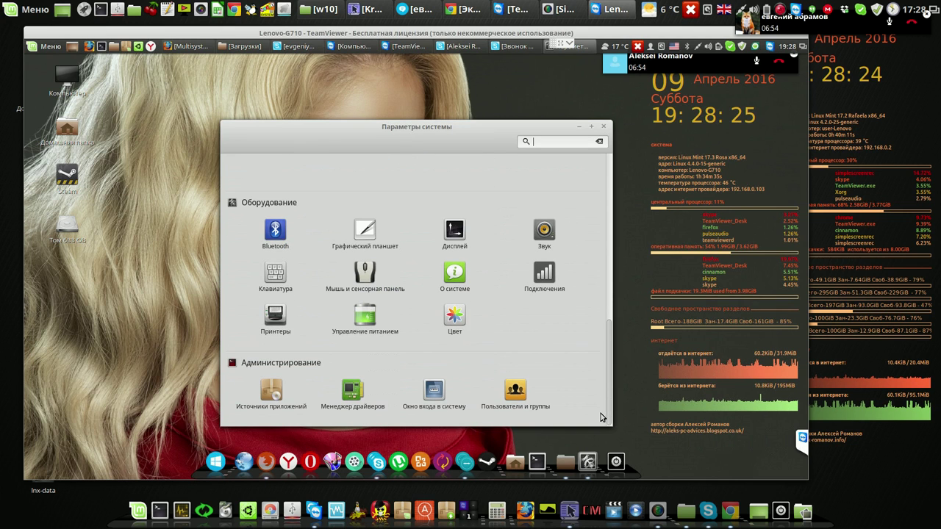
pyautogui.click(516, 394)
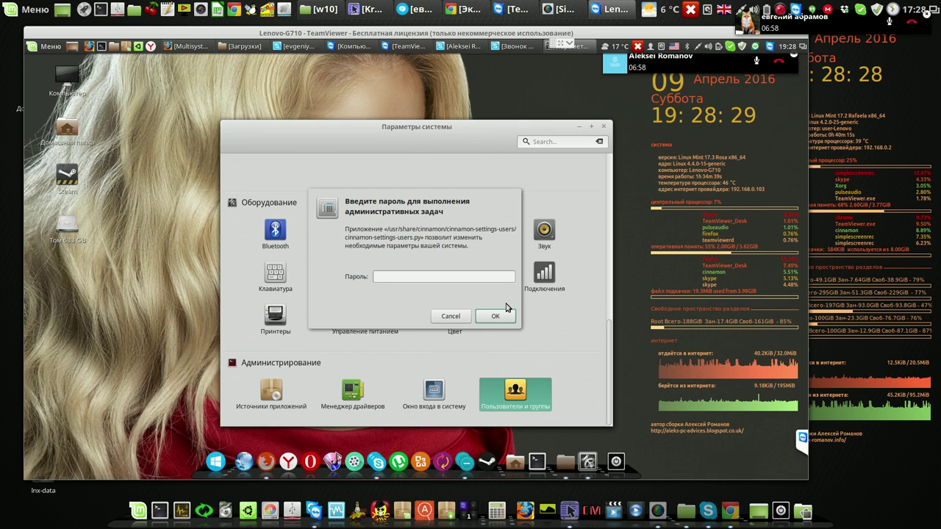
pyautogui.write('111')
pyautogui.press('Return')
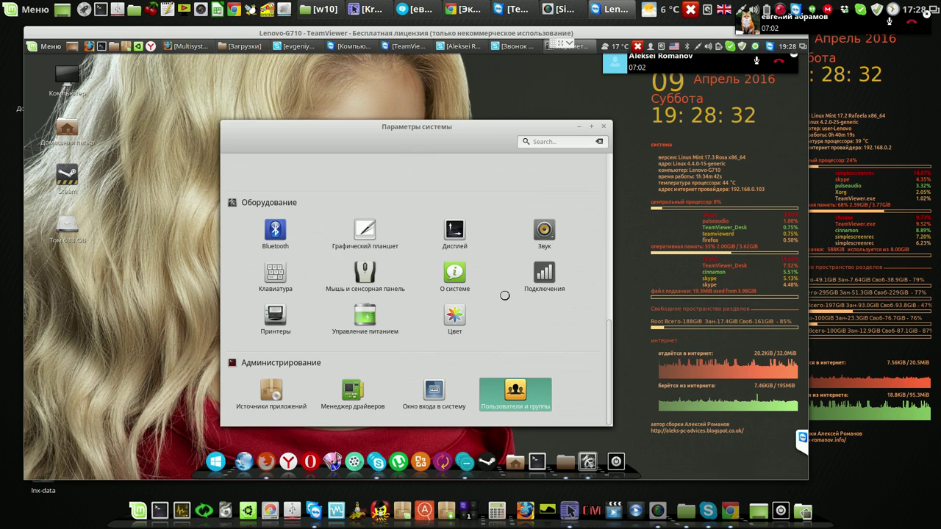
# - Open the group memberships of the administrator account and add it to the green group
pyautogui.click(312, 200)
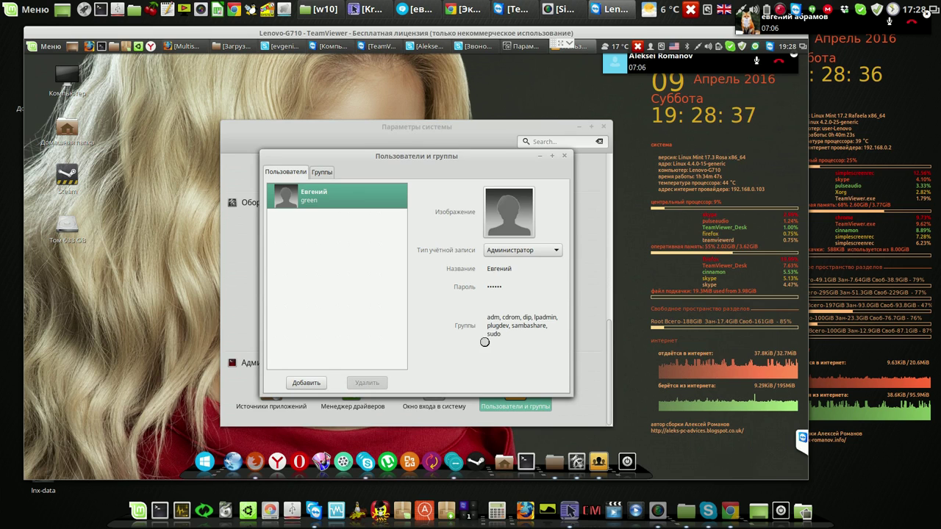
pyautogui.click(501, 324)
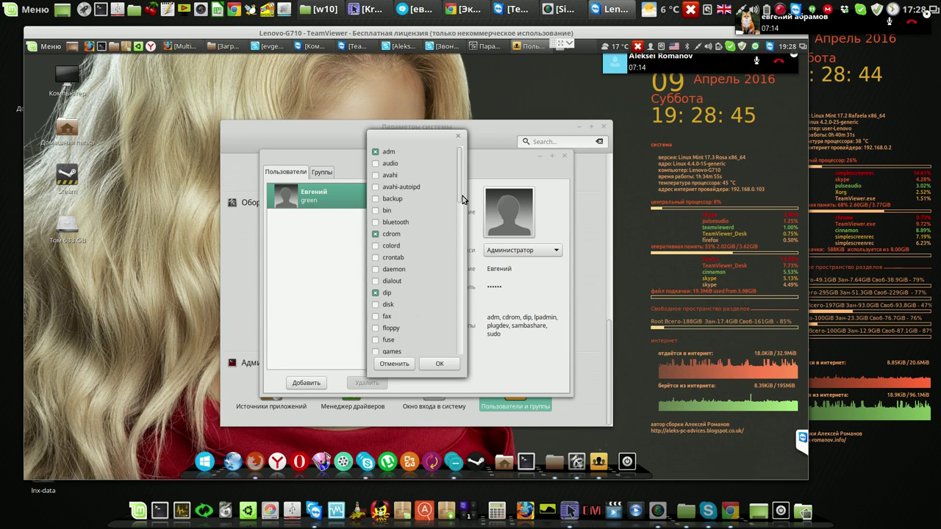
pyautogui.scroll(-1, 462, 199)
pyautogui.moveTo(462, 203); pyautogui.dragTo(463, 223)
pyautogui.click(379, 277)
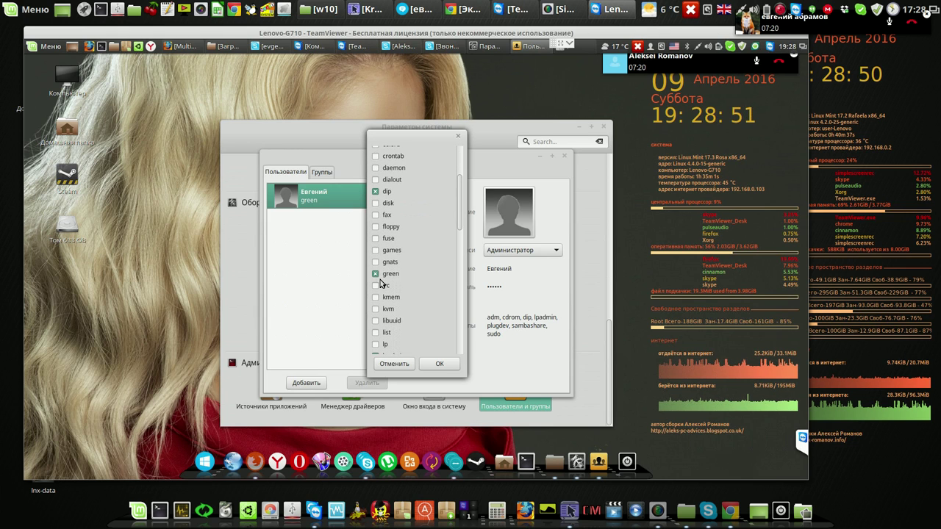
# - Add the account to the users and vboxsf groups in the group list
pyautogui.moveTo(462, 225); pyautogui.dragTo(465, 314)
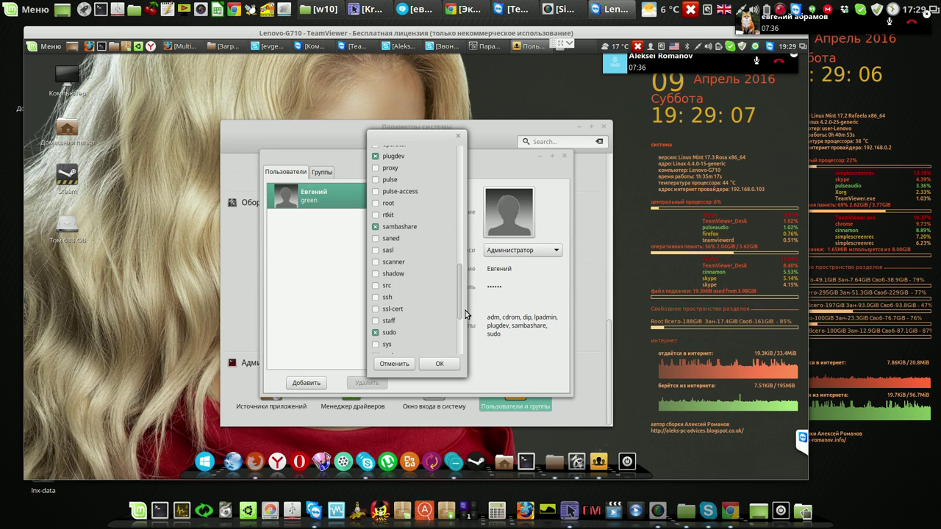
pyautogui.moveTo(460, 298); pyautogui.dragTo(461, 315)
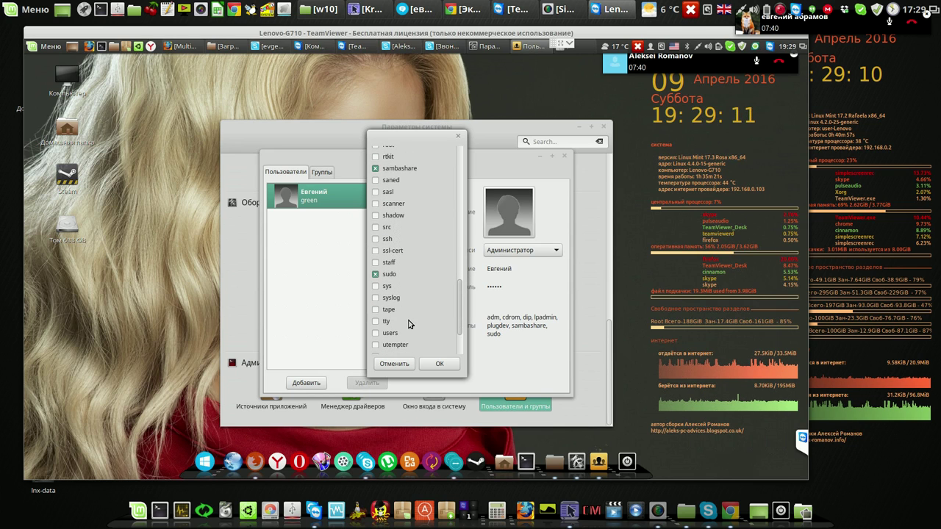
pyautogui.click(377, 333)
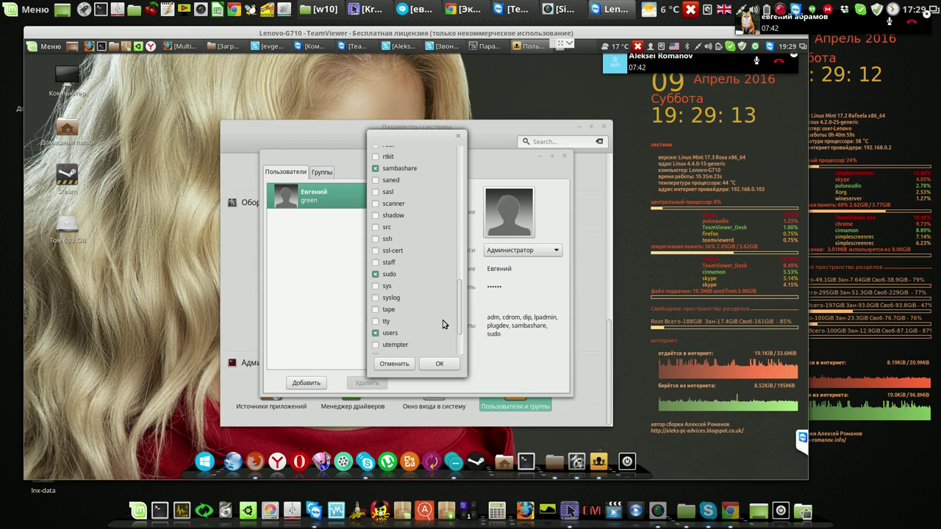
pyautogui.scroll(-1, 458, 331)
pyautogui.scroll(-4, 458, 331)
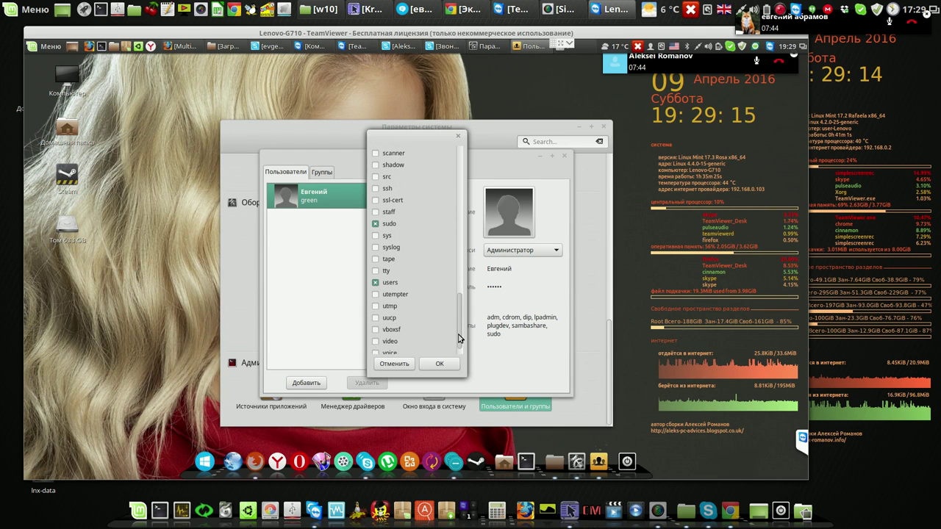
pyautogui.scroll(-1, 458, 342)
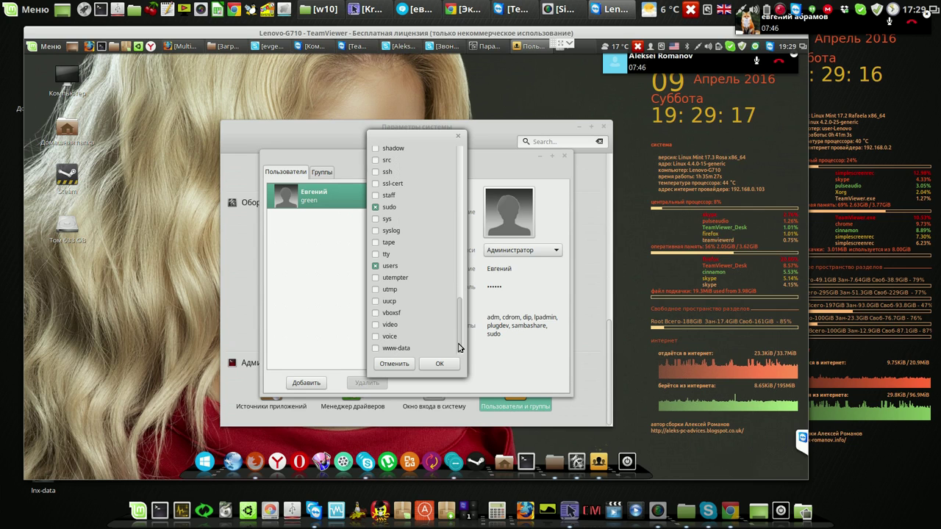
pyautogui.click(376, 313)
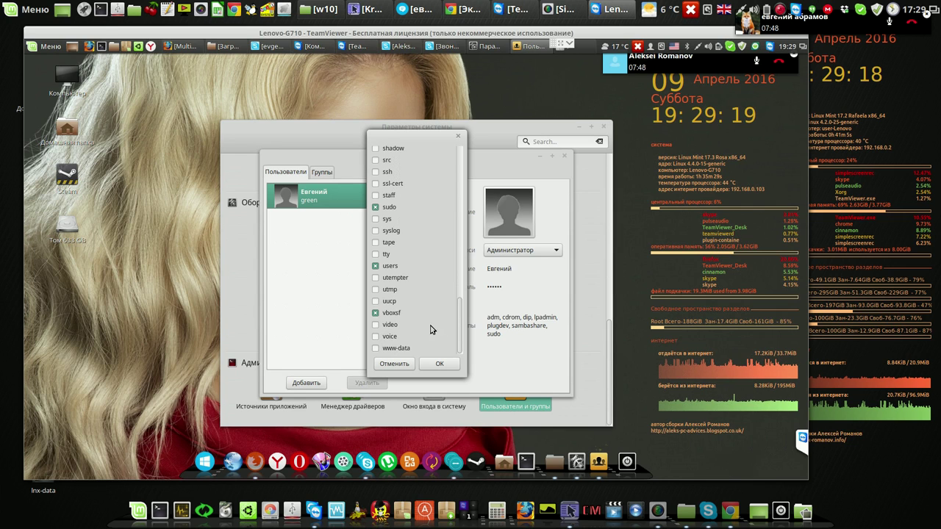
# - Add the account to the root group, apply the group selection and close the Users and Groups and system settings windows
pyautogui.moveTo(457, 336); pyautogui.dragTo(453, 295)
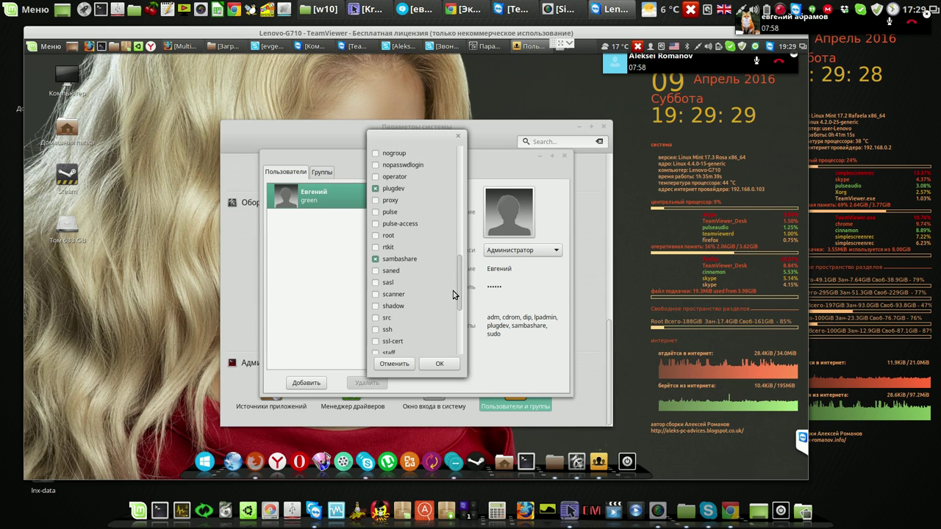
pyautogui.scroll(1, 415, 269)
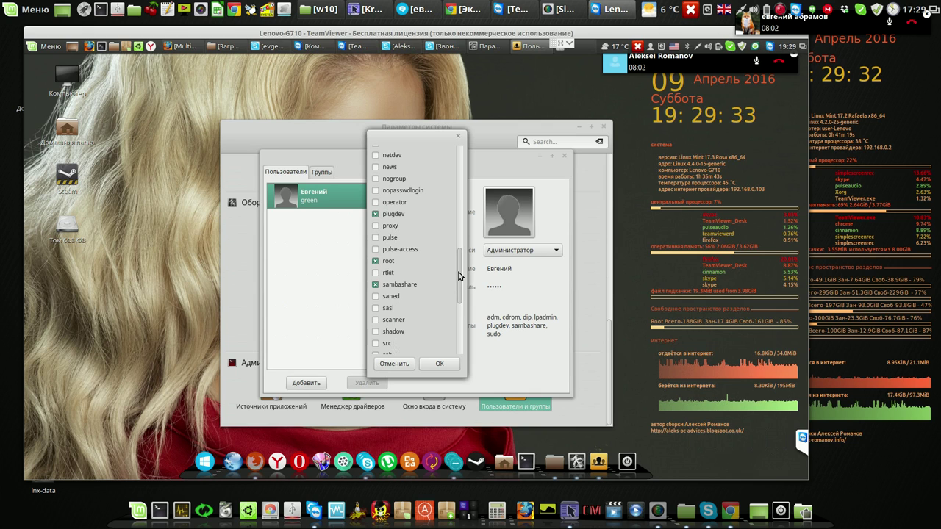
pyautogui.scroll(2, 457, 264)
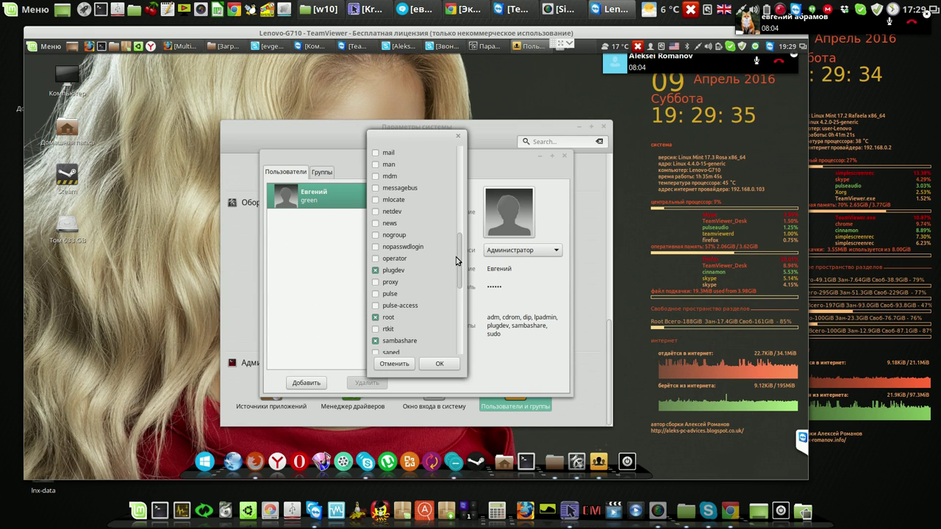
pyautogui.moveTo(456, 261); pyautogui.dragTo(456, 247)
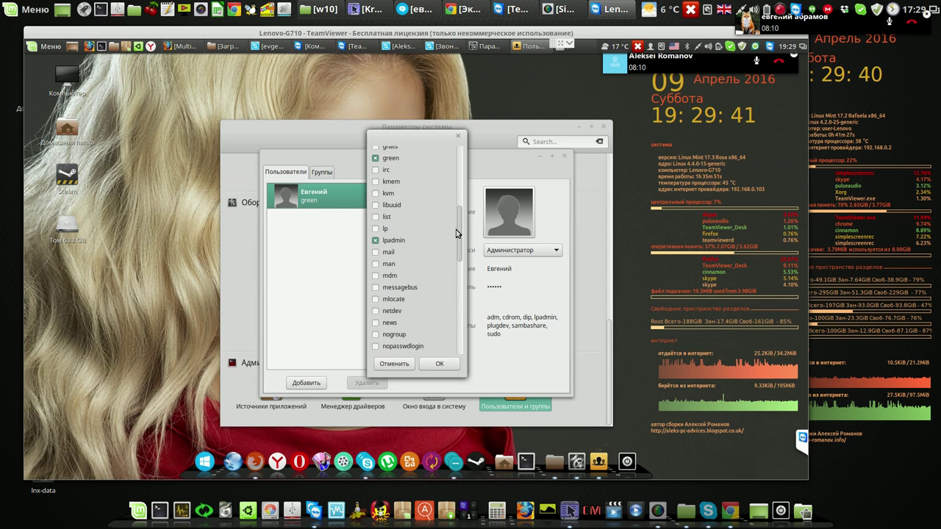
pyautogui.moveTo(455, 229); pyautogui.dragTo(462, 169)
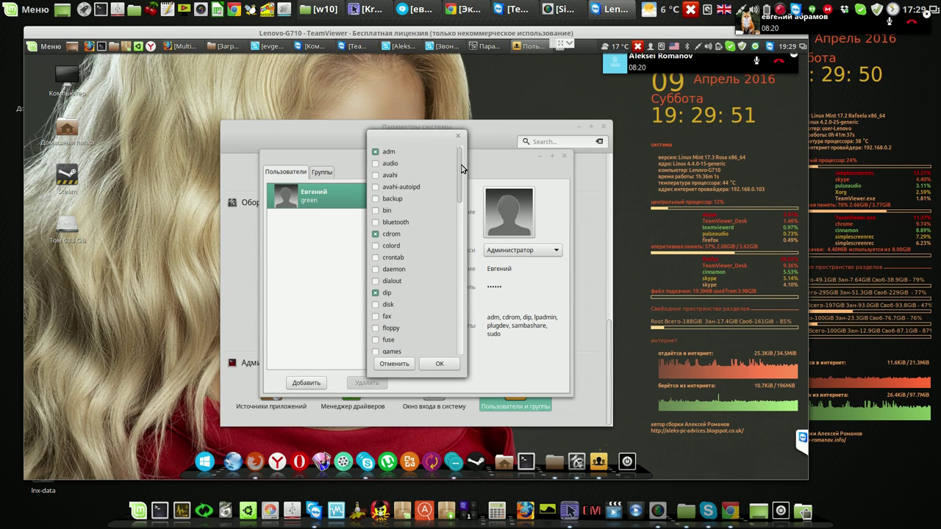
pyautogui.click(438, 362)
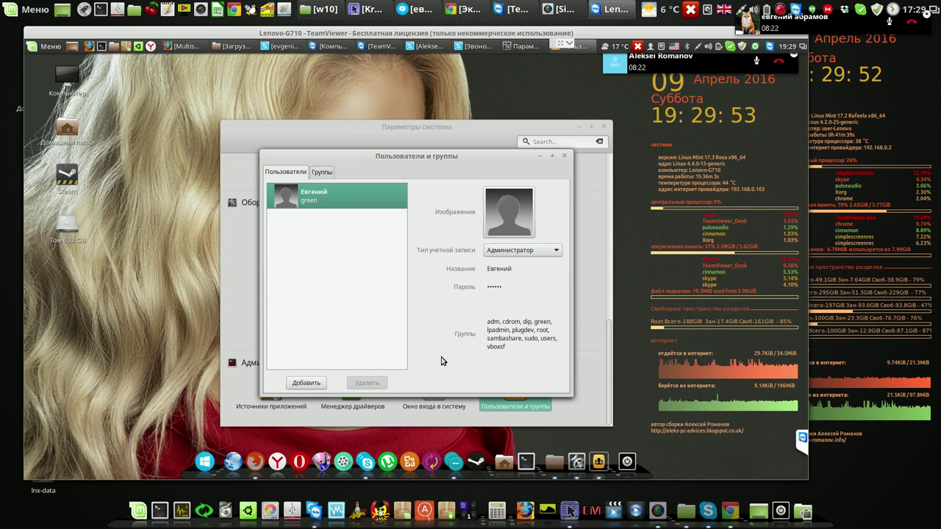
pyautogui.click(564, 157)
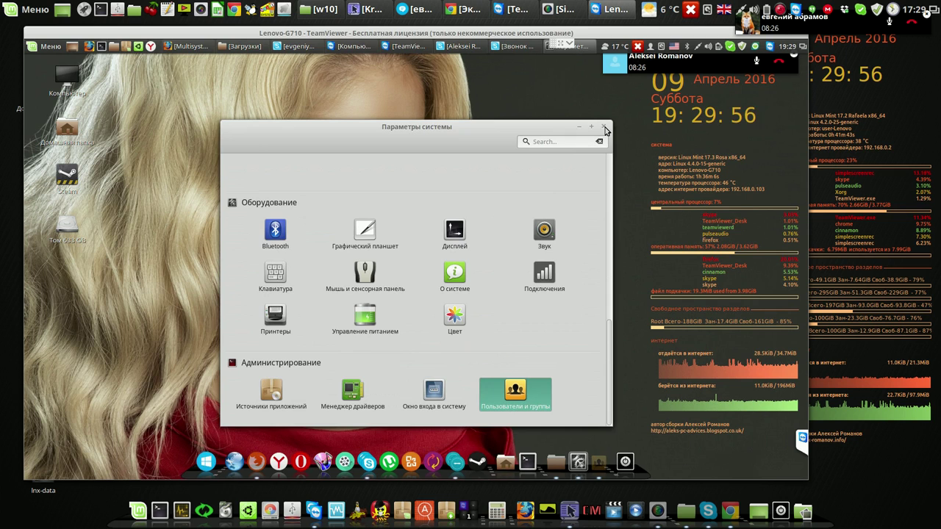
pyautogui.click(603, 128)
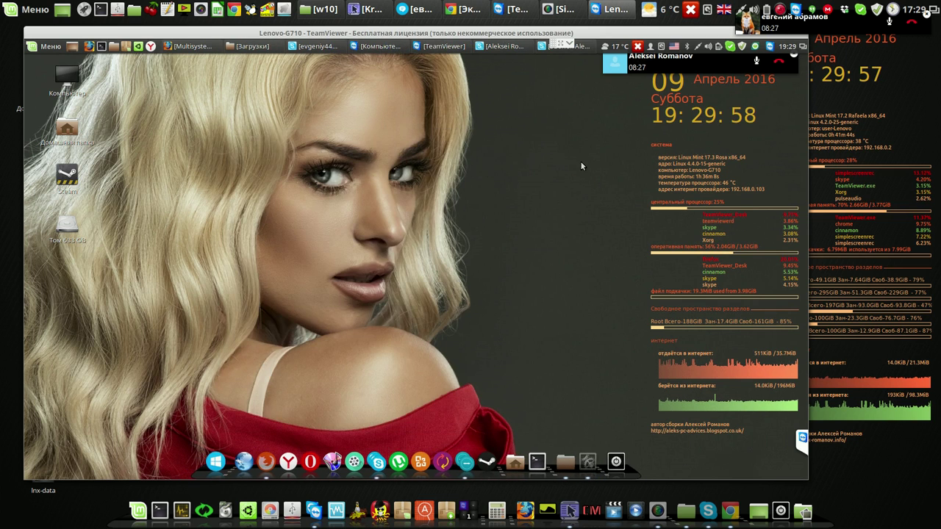
# - Open a terminal on the remote desktop and get a root shell with sudo su, entering the account password
pyautogui.click(102, 47)
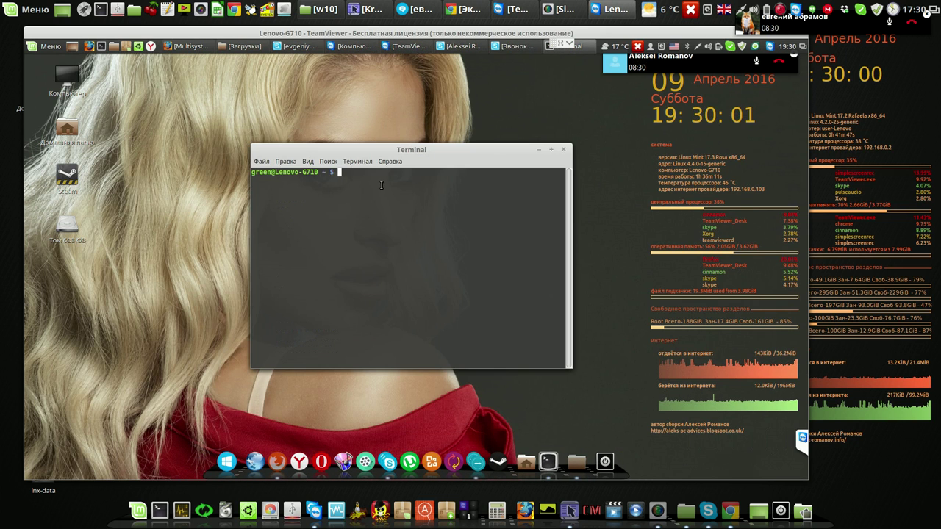
pyautogui.write('s')
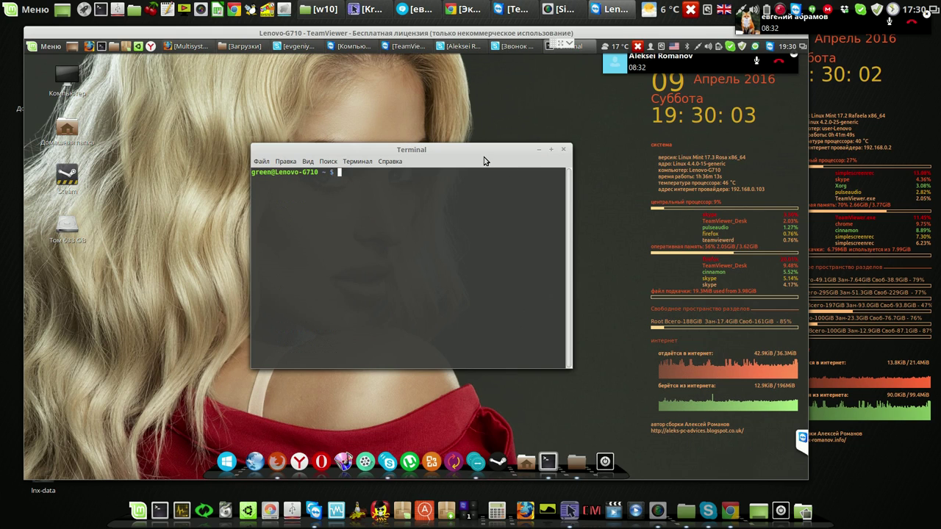
pyautogui.write('u')
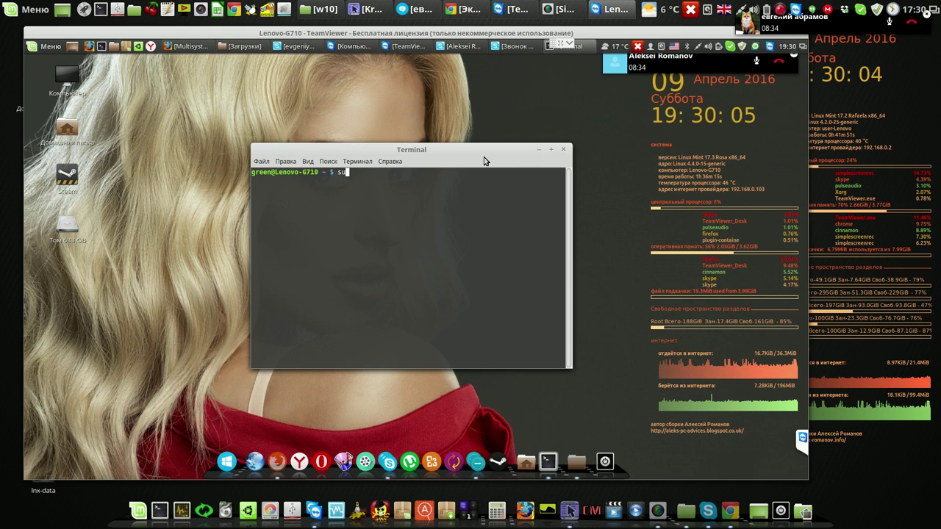
pyautogui.write('do')
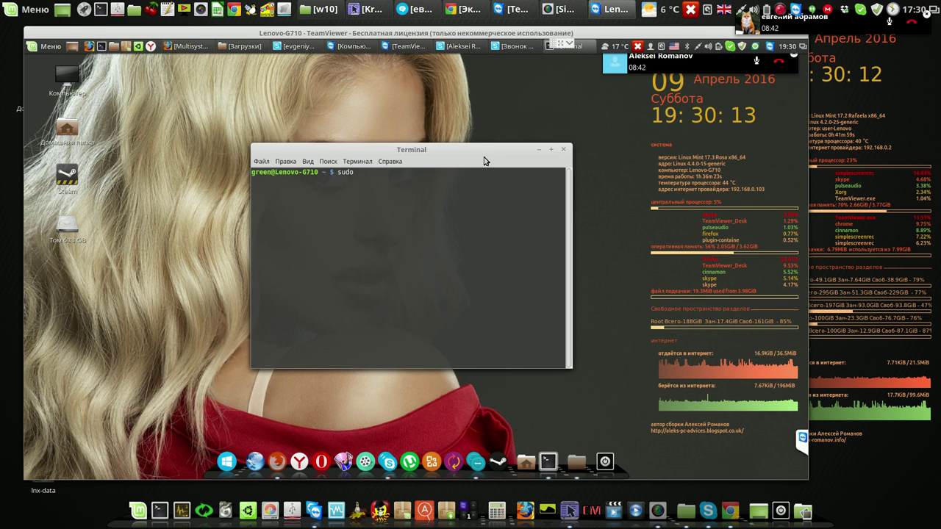
pyautogui.write('s')
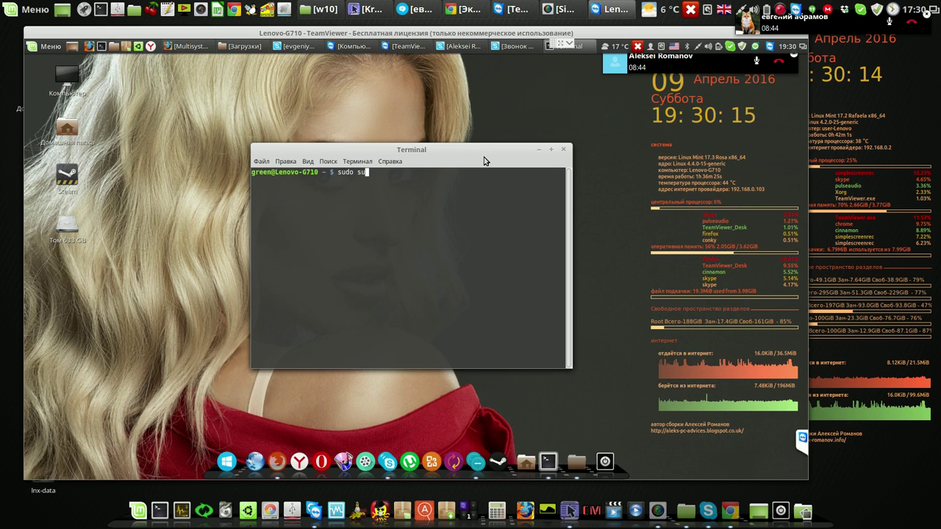
pyautogui.write('u')
pyautogui.press('Return')
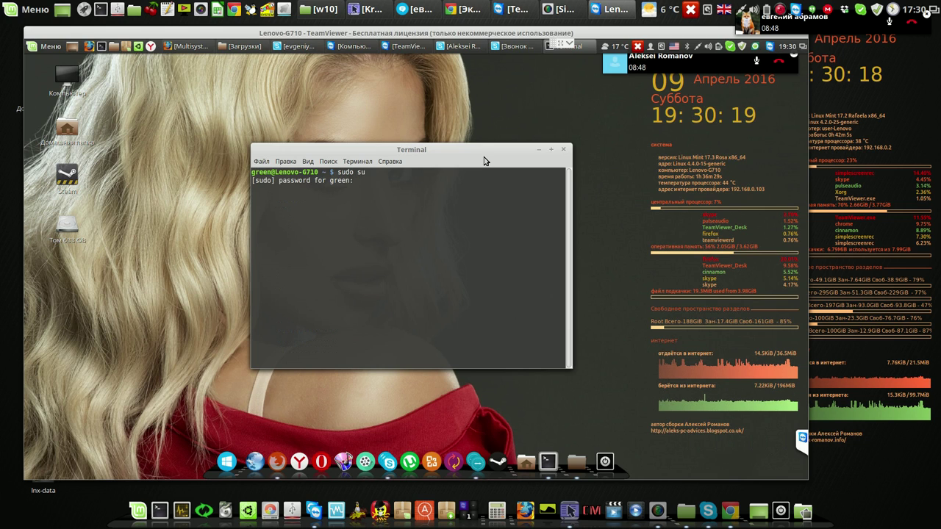
pyautogui.press('Return')
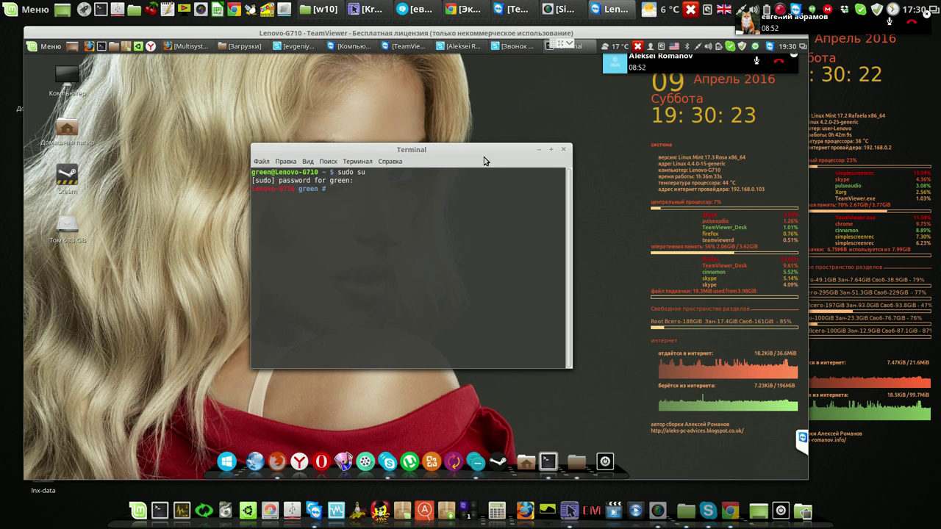
# - Try to launch multisystem from the root shell and dismiss the error dialog
pyautogui.write('m')
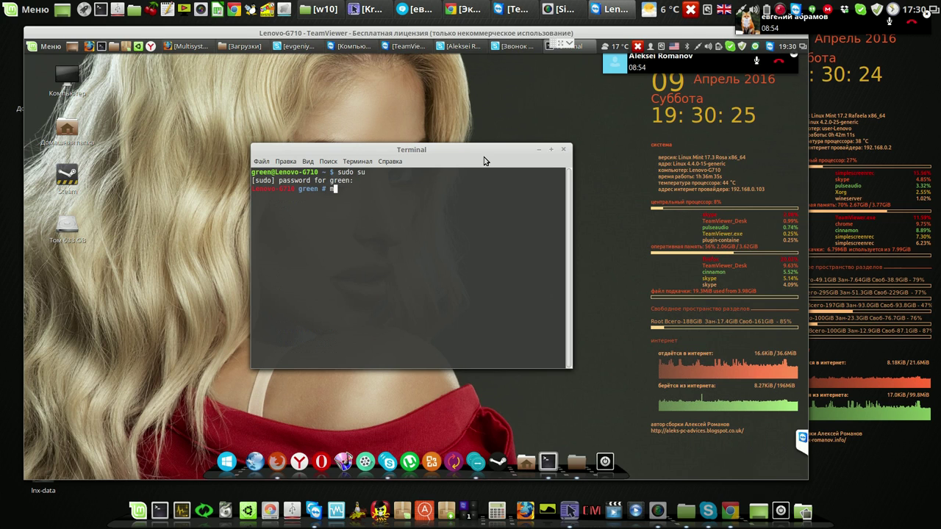
pyautogui.write('ult')
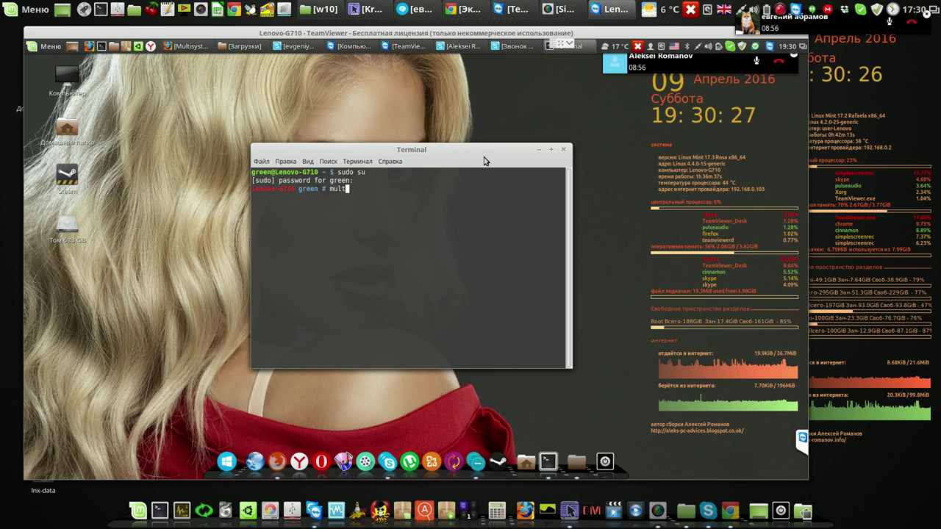
pyautogui.write('is')
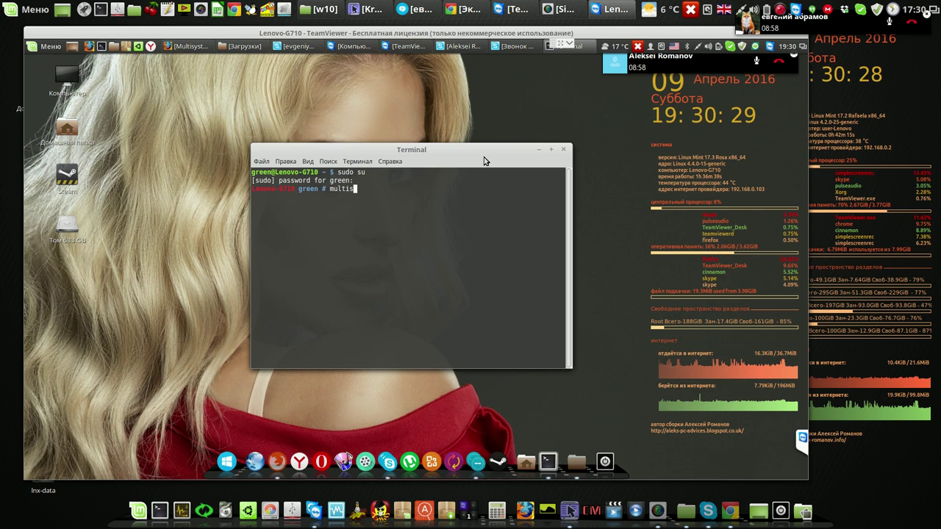
pyautogui.write('ystem')
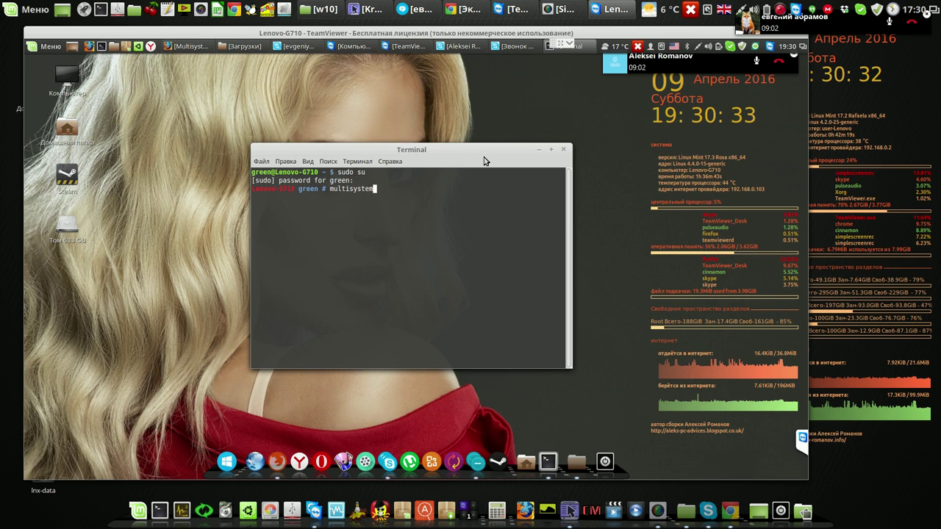
pyautogui.press('Return')
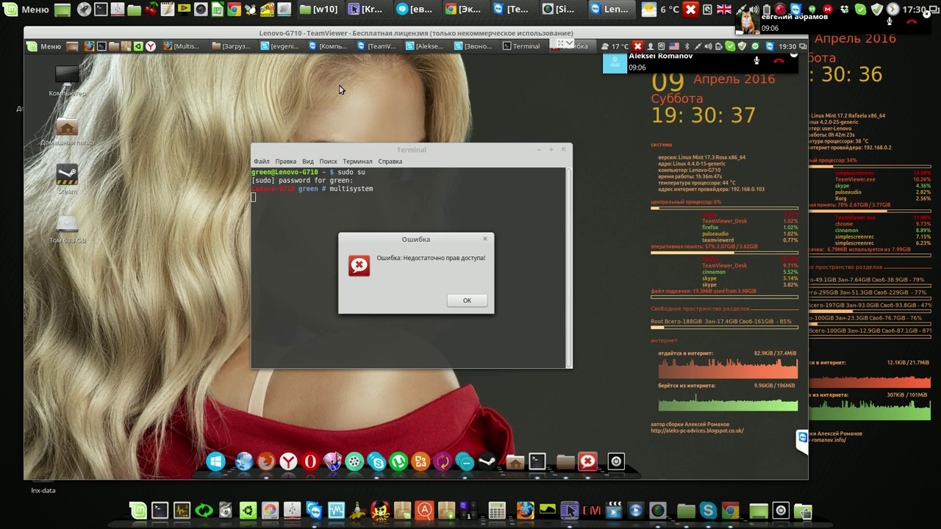
pyautogui.click(482, 302)
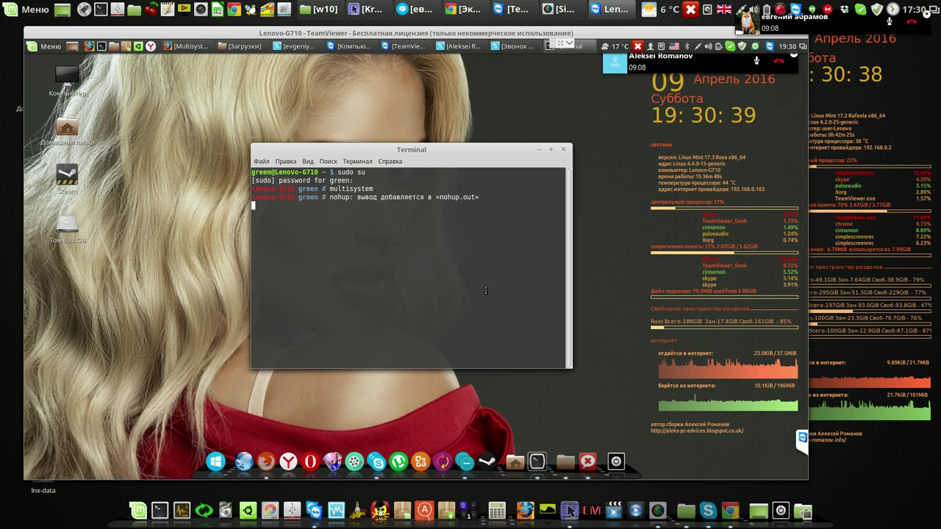
# - Cancel closing the terminal, try to launch multisystem again in it and dismiss the error dialog
pyautogui.click(563, 149)
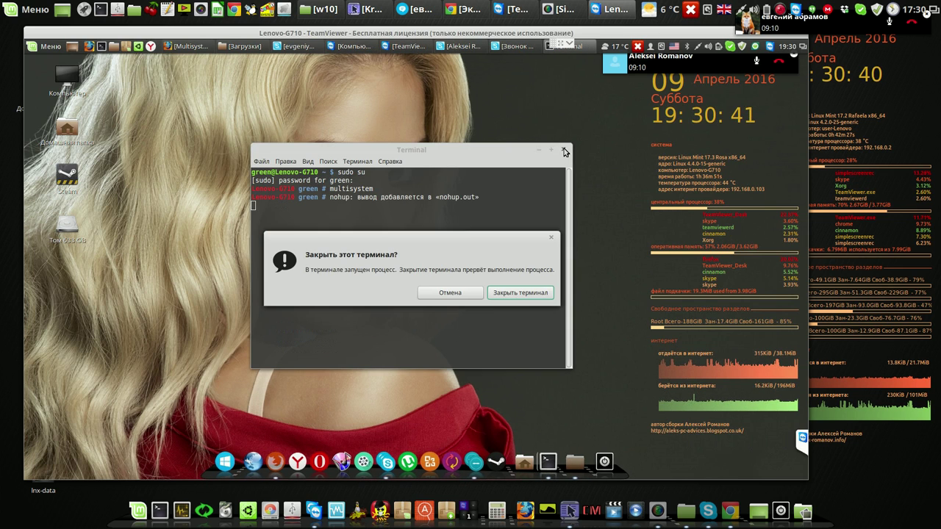
pyautogui.click(472, 294)
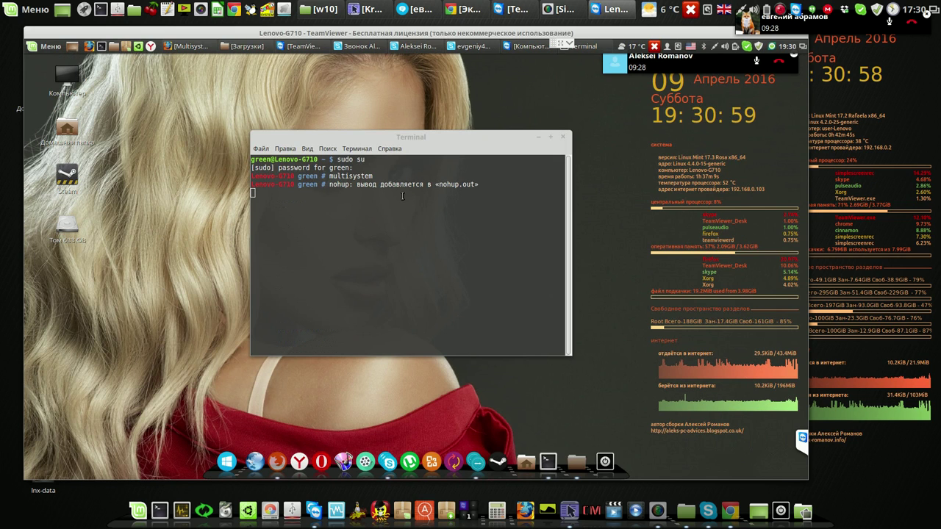
pyautogui.click(402, 196)
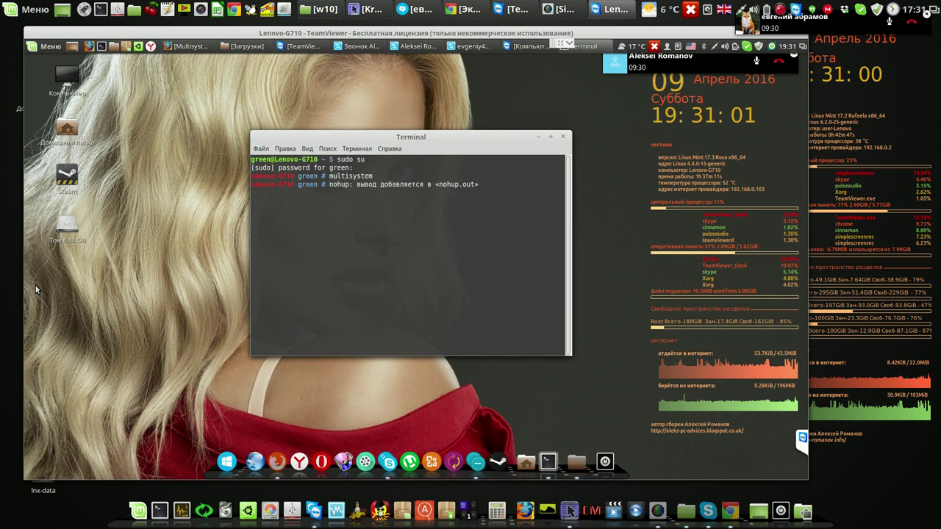
pyautogui.write('multisystem')
pyautogui.press('Return')
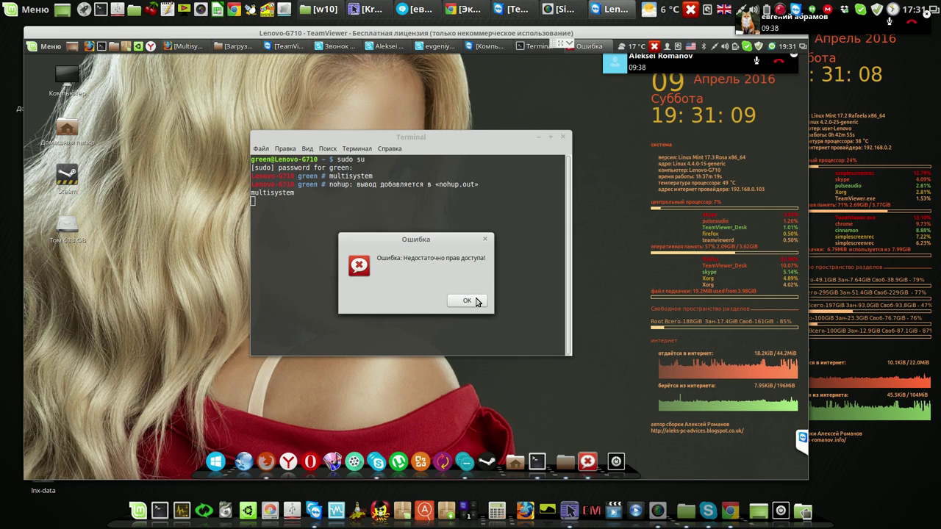
pyautogui.click(467, 301)
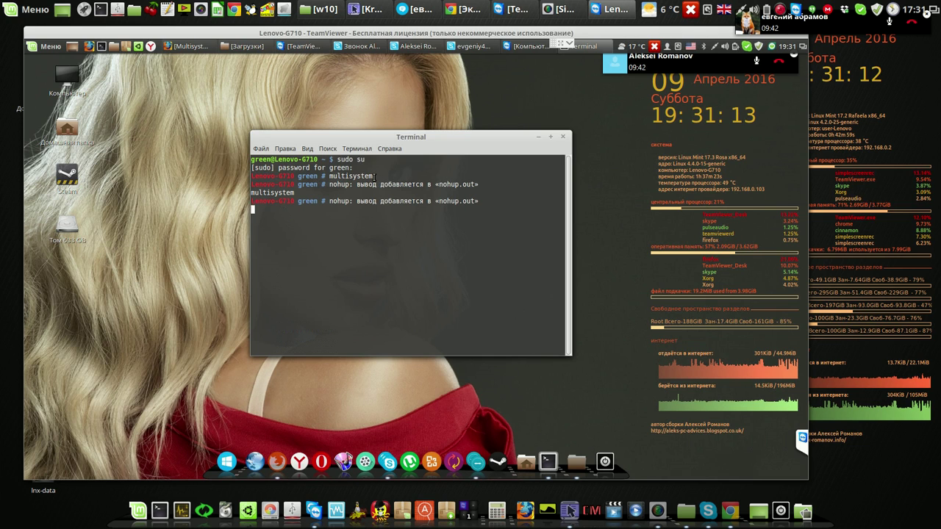
# - Copy the multisystem command from the terminal output and close the terminal, ending its running process
pyautogui.moveTo(373, 176); pyautogui.dragTo(330, 177)
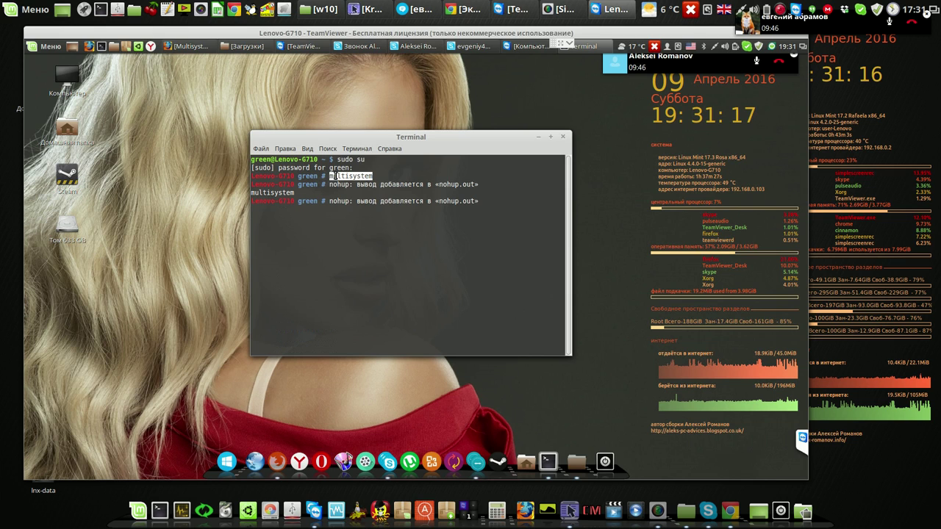
pyautogui.rightClick(344, 177)
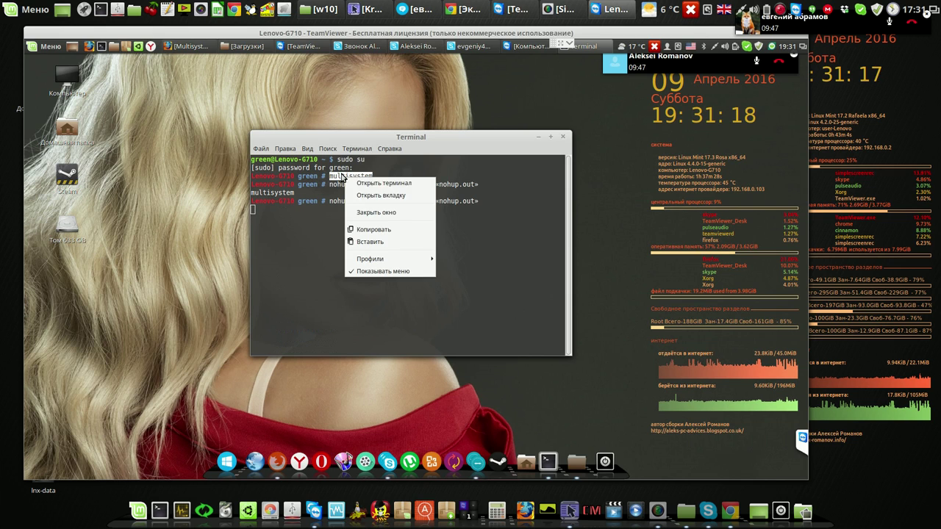
pyautogui.click(378, 230)
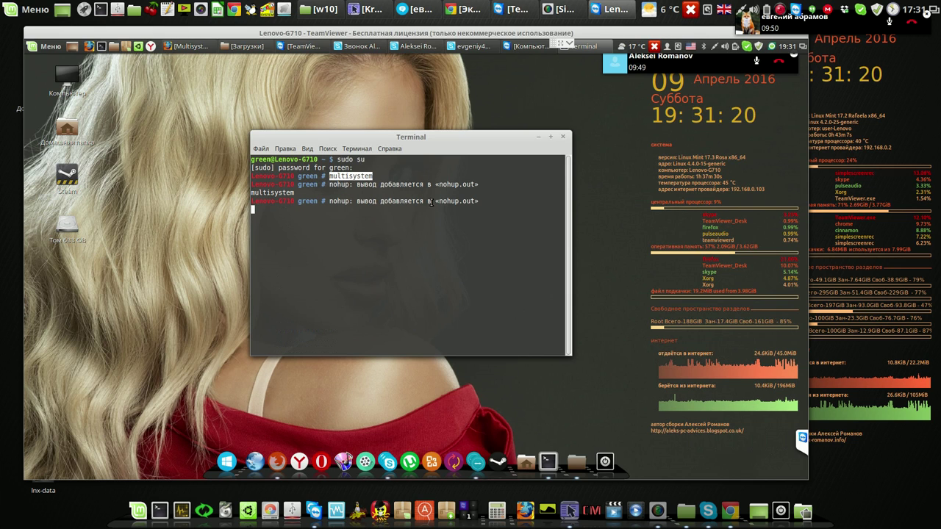
pyautogui.click(562, 136)
pyautogui.click(519, 280)
# - Open a new terminal on the remote desktop and get a root shell with sudo su, entering the account password
pyautogui.click(102, 47)
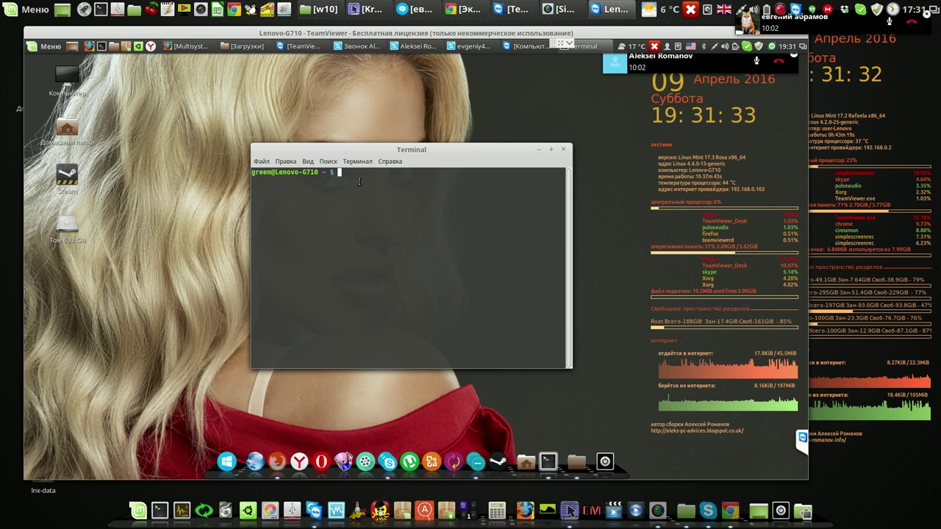
pyautogui.write('su')
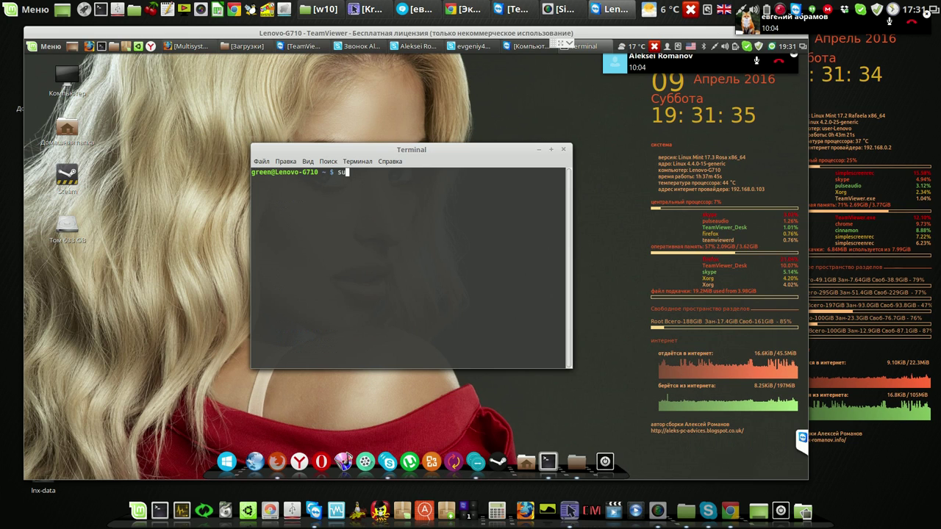
pyautogui.write('d')
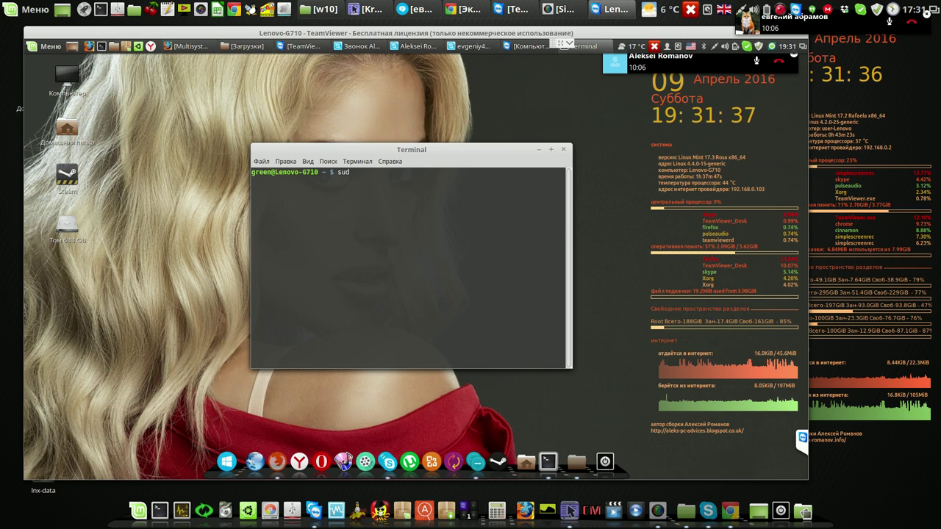
pyautogui.write('o s')
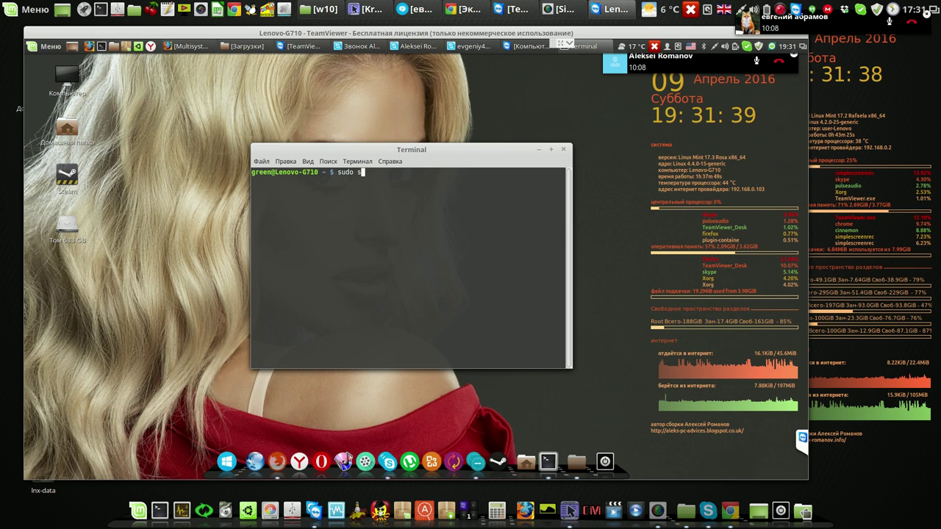
pyautogui.write('u')
pyautogui.press('Return')
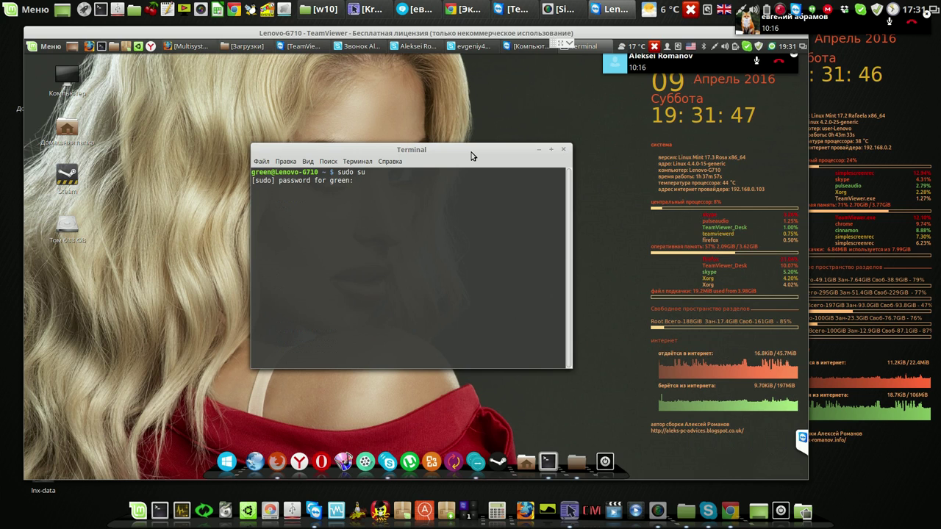
pyautogui.press('Return')
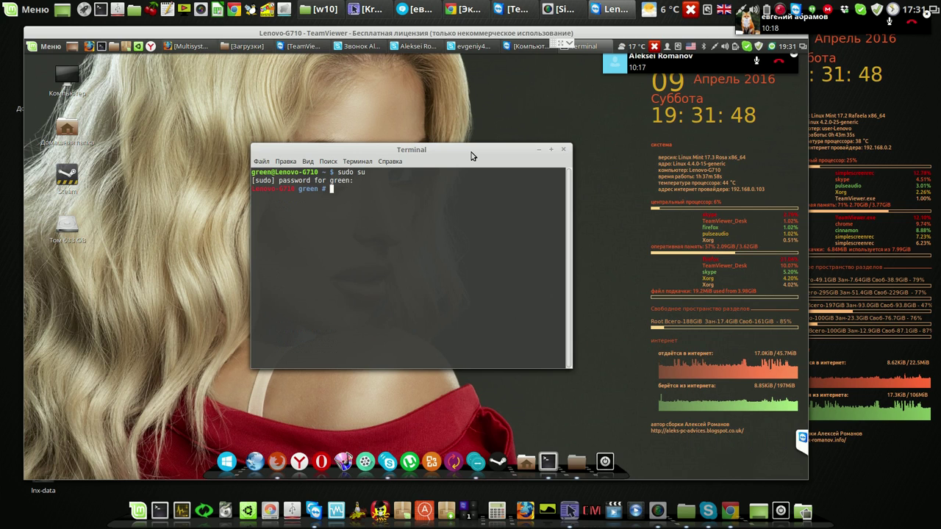
# - Paste the copied multisystem command into the root shell, try to run it and dismiss the error dialog
pyautogui.rightClick(339, 202)
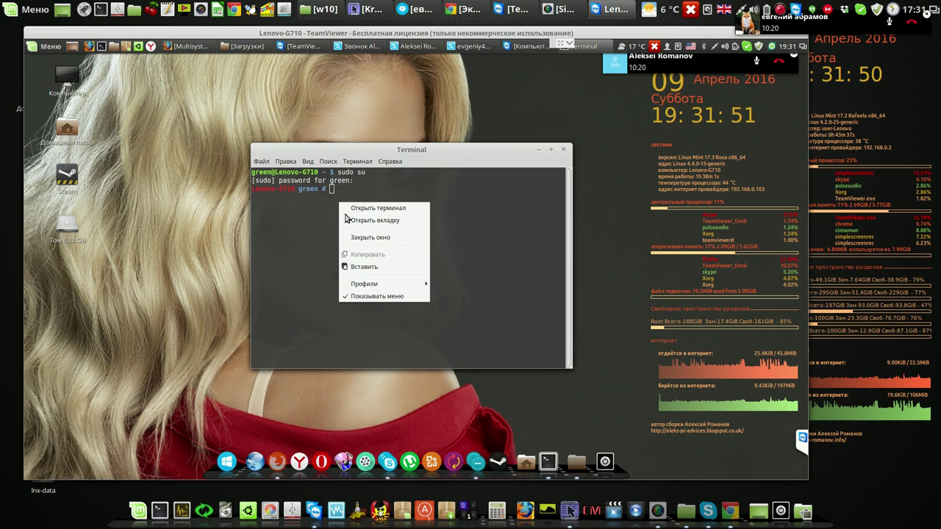
pyautogui.click(368, 267)
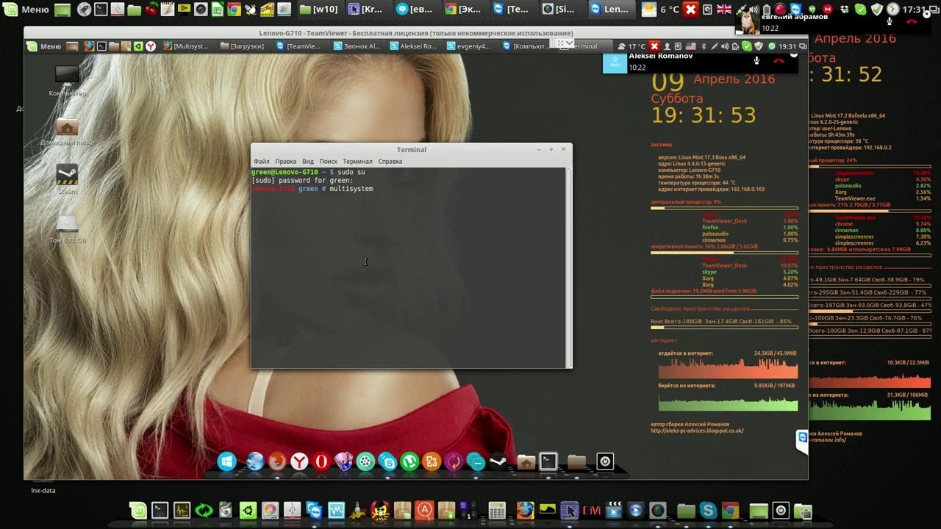
pyautogui.press('Return')
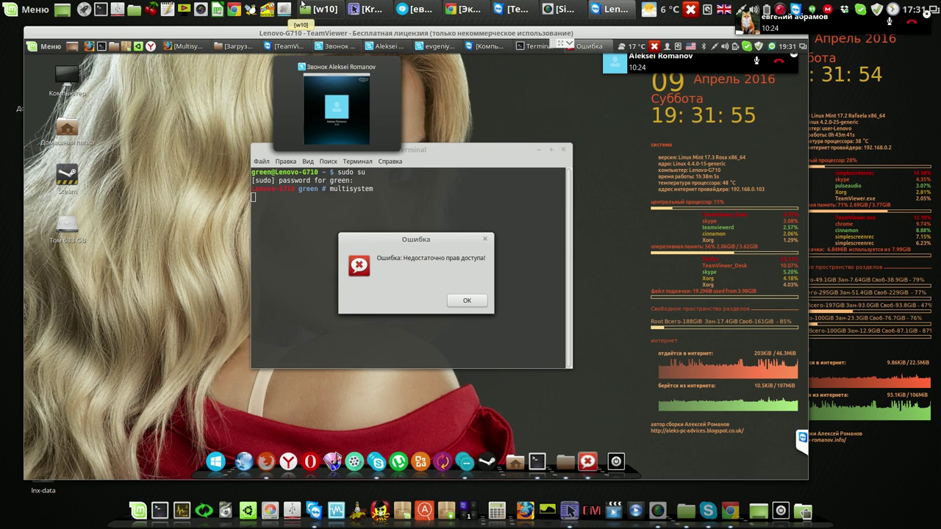
pyautogui.click(474, 296)
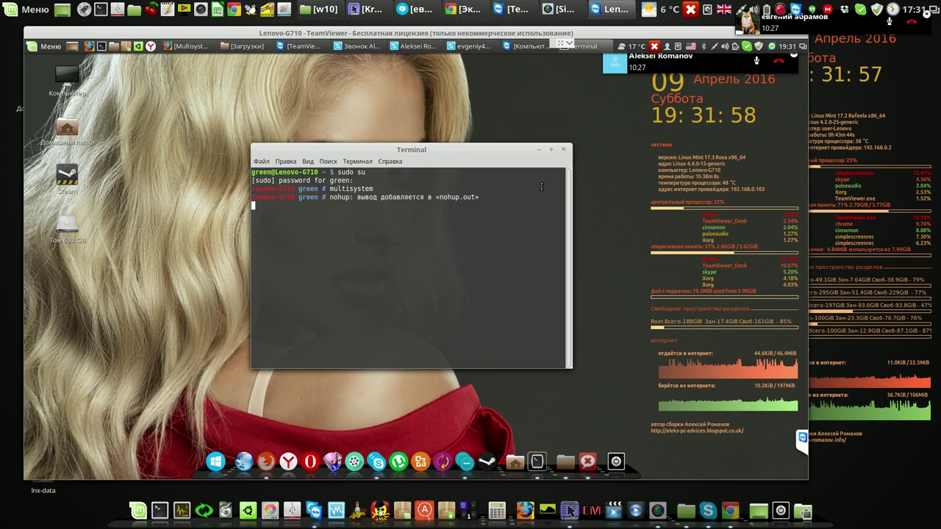
# - Close the terminal together with its running process, and close the remote session window
pyautogui.click(564, 150)
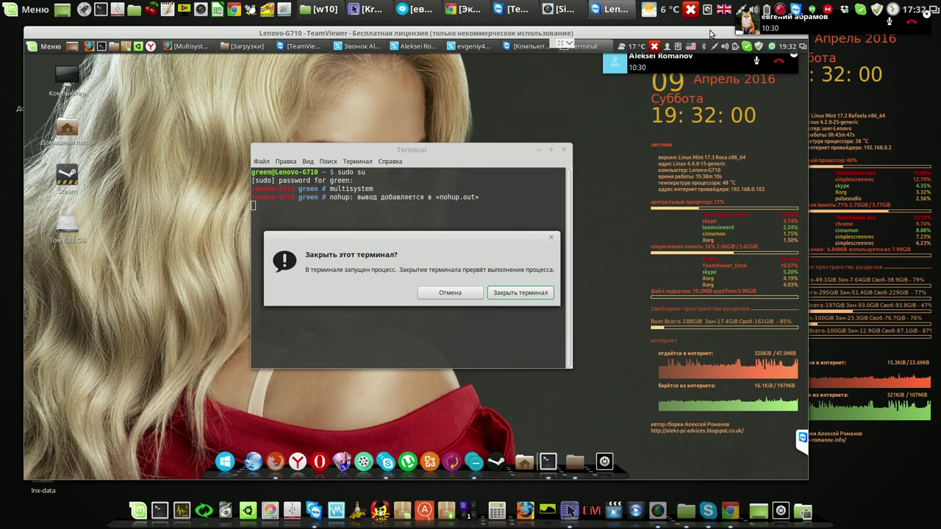
pyautogui.click(523, 293)
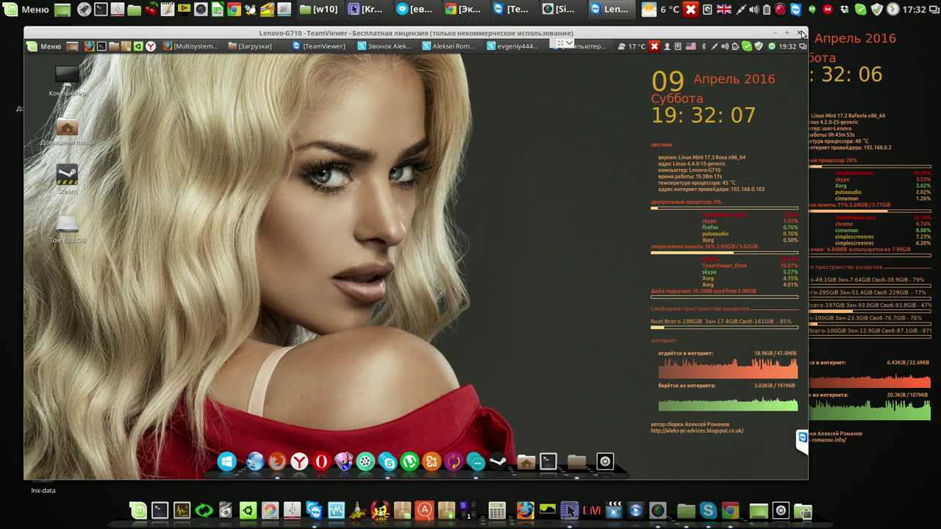
pyautogui.click(801, 34)
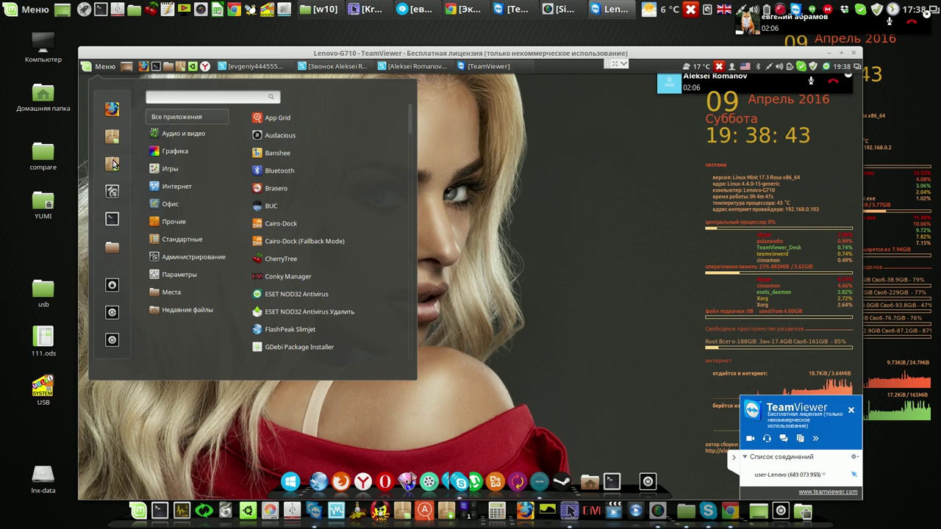
# - Open Users and Groups from the remote computer's system settings, authorising with the administrator password
pyautogui.click(114, 194)
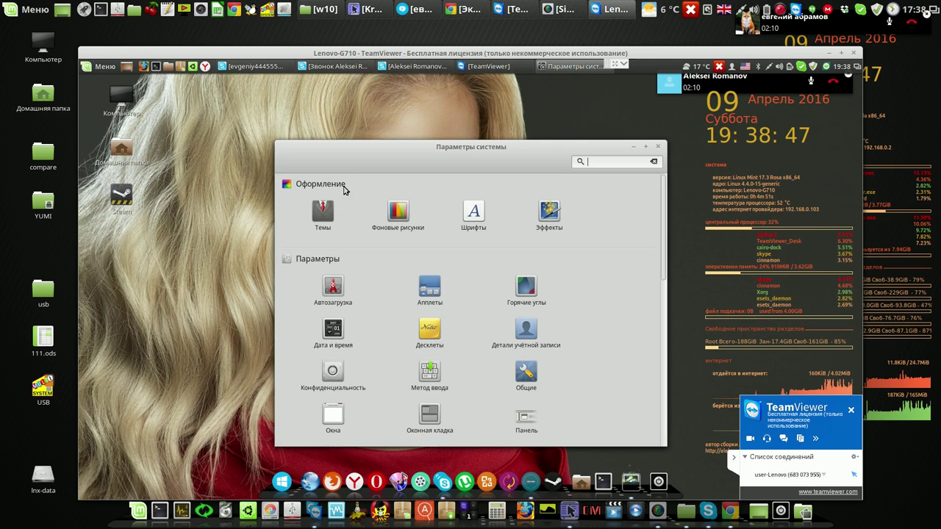
pyautogui.moveTo(667, 262); pyautogui.dragTo(664, 443)
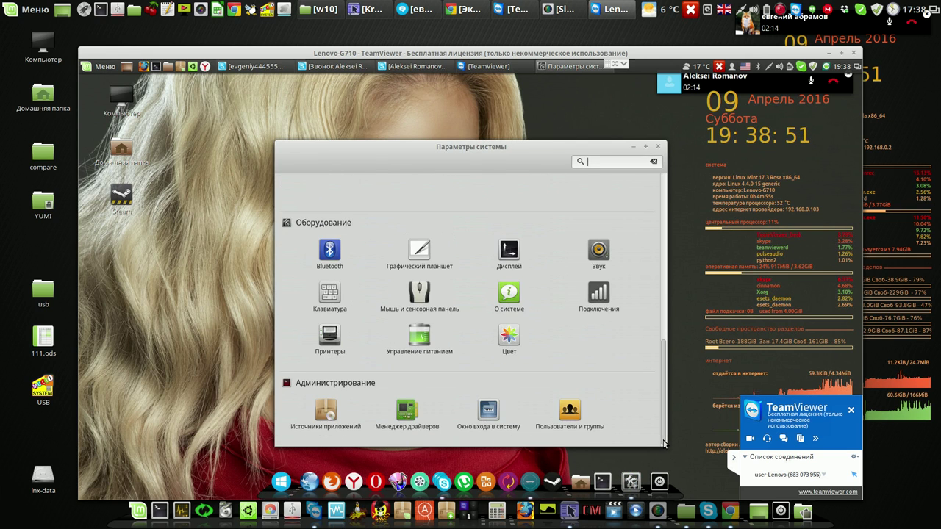
pyautogui.click(562, 414)
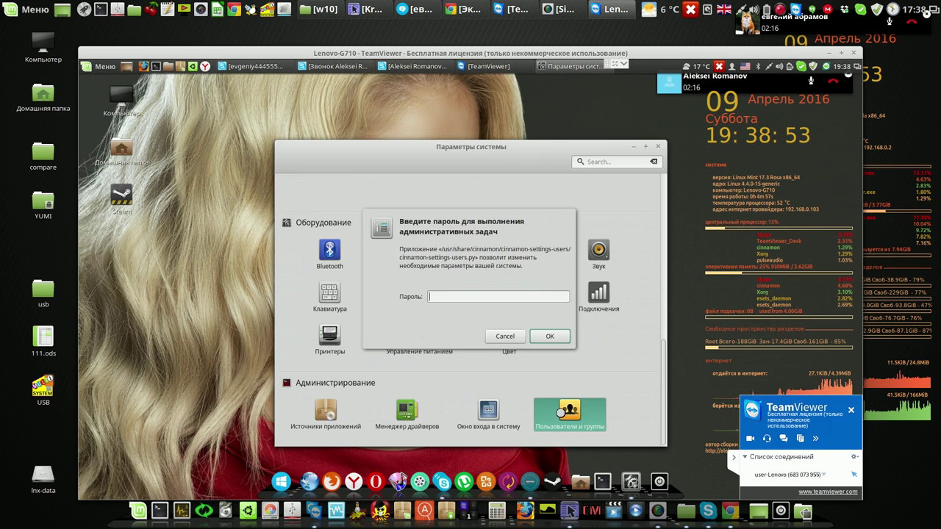
pyautogui.write('••')
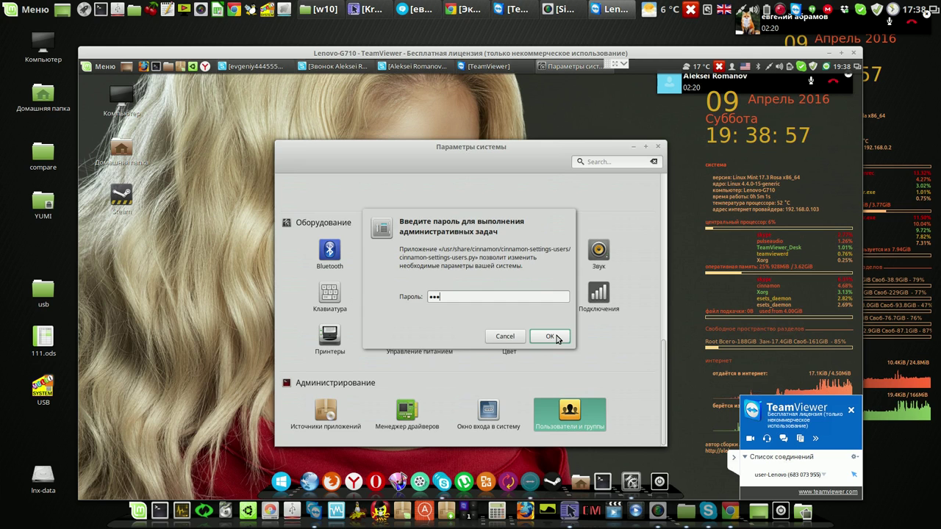
pyautogui.click(550, 337)
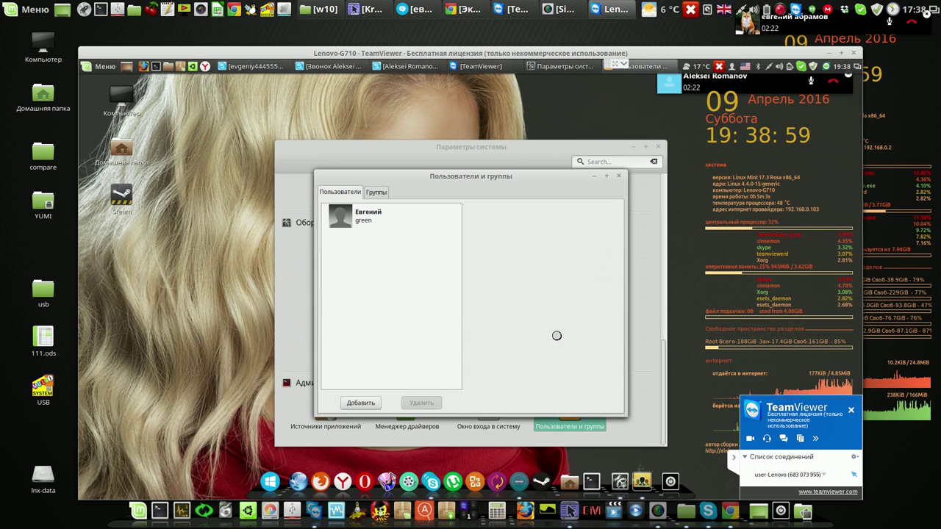
# - Examine the group memberships of the account through the end of the group list and accept the selection as it is
pyautogui.click(361, 223)
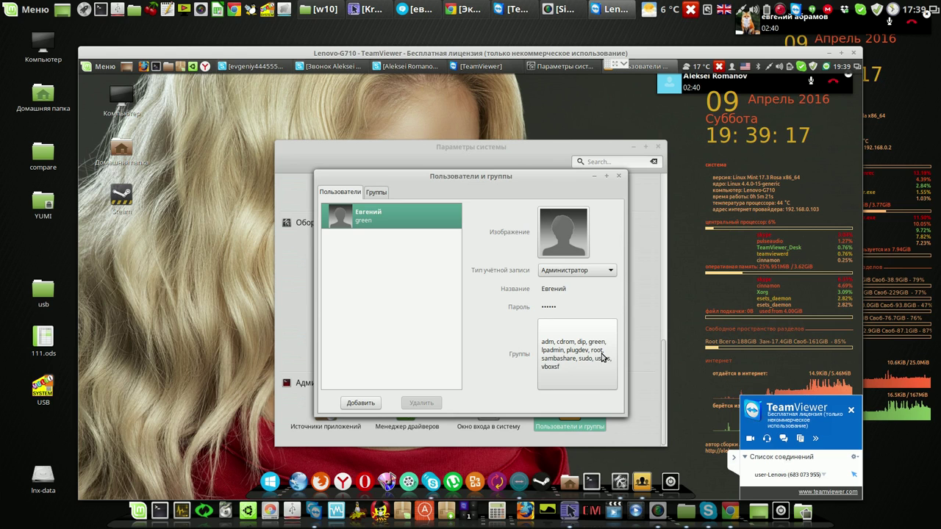
pyautogui.click(580, 360)
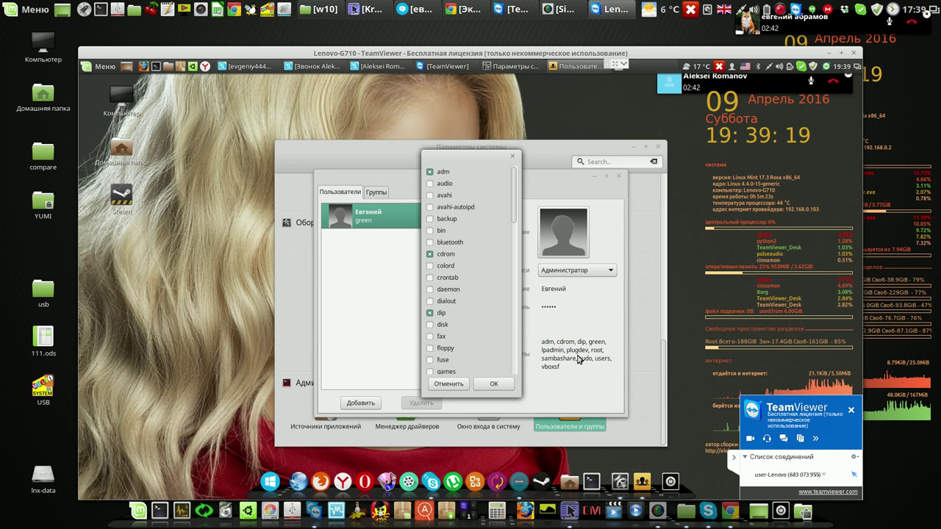
pyautogui.moveTo(516, 204); pyautogui.dragTo(524, 262)
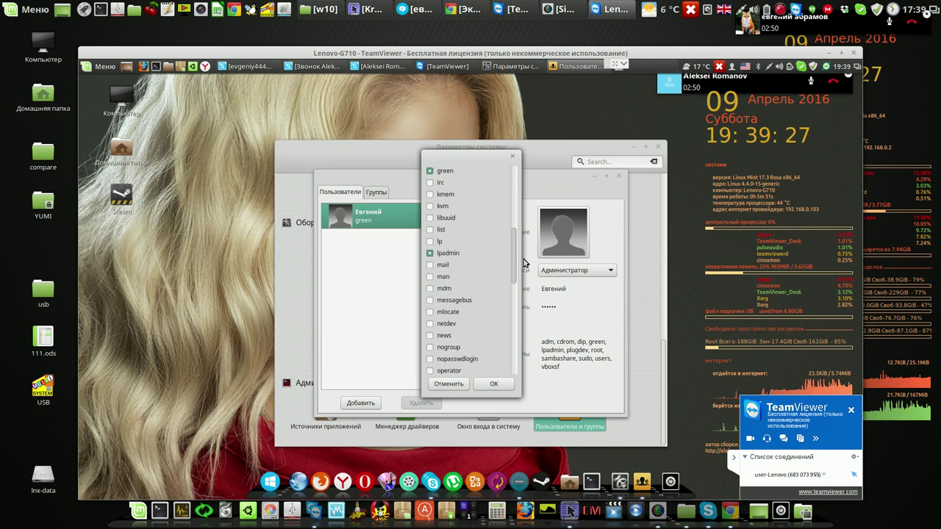
pyautogui.moveTo(524, 263); pyautogui.dragTo(517, 353)
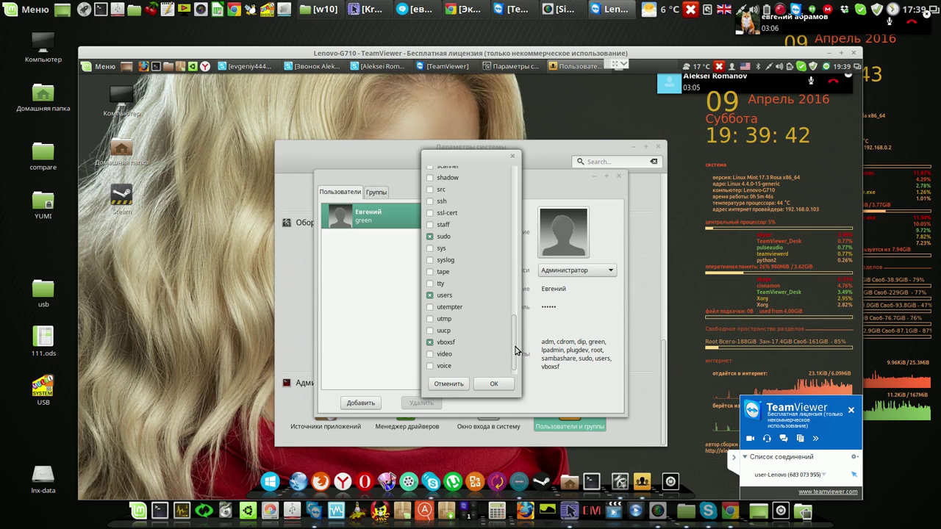
pyautogui.click(494, 384)
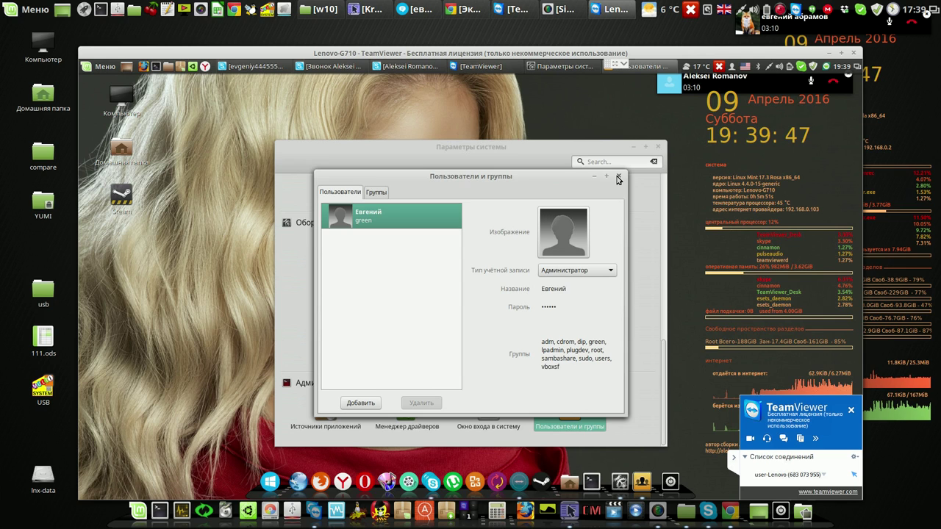
# - Cancel the account's password change and close the Users and Groups and system settings windows
pyautogui.click(556, 309)
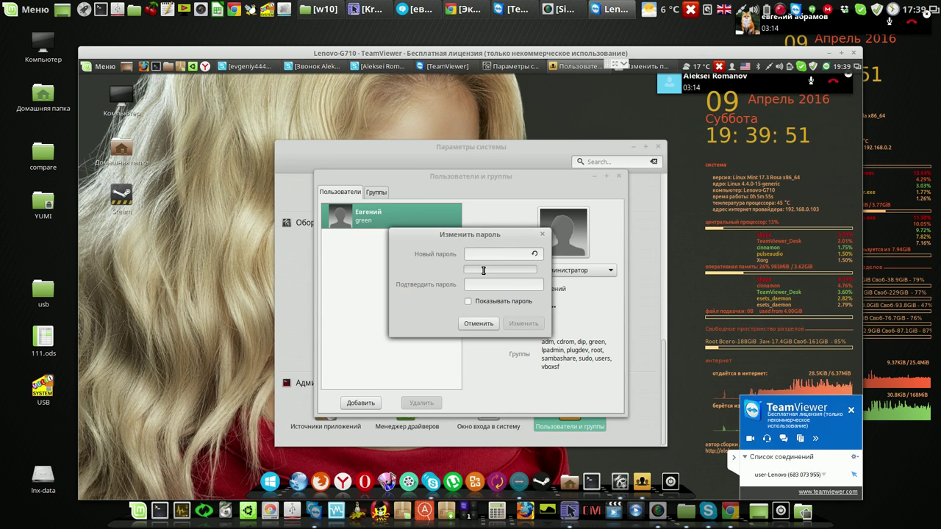
pyautogui.click(479, 324)
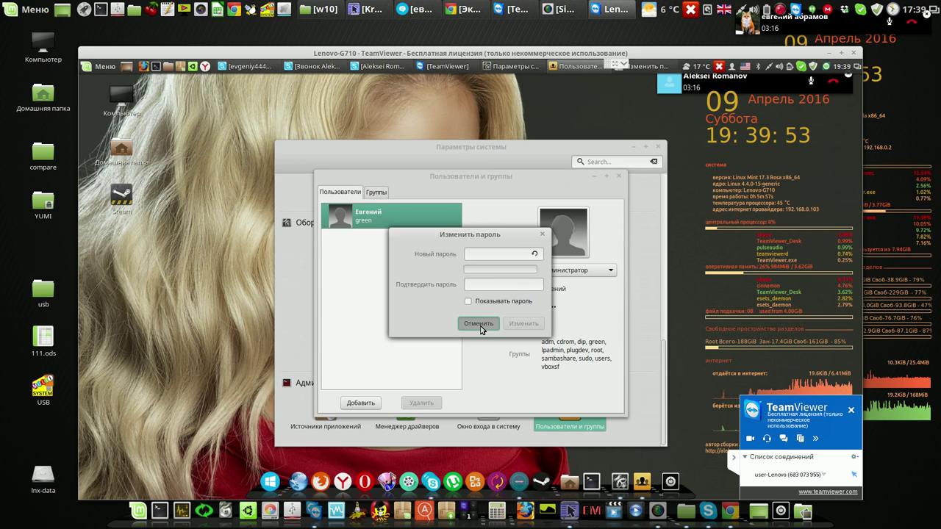
pyautogui.click(620, 178)
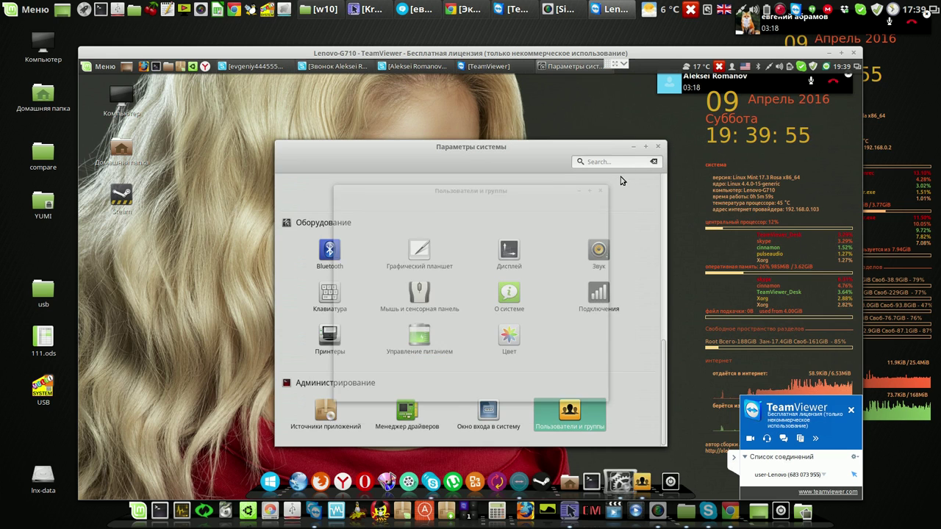
pyautogui.click(658, 148)
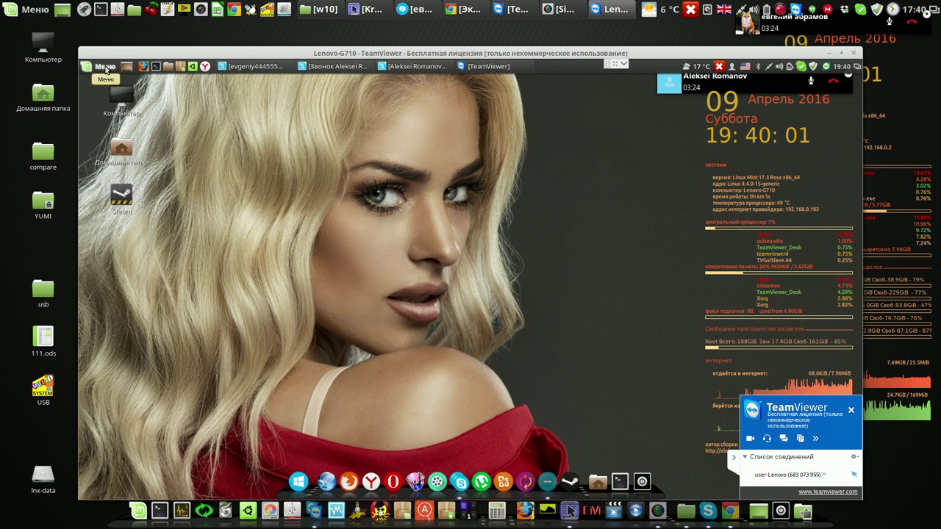
# - Search the remote computer's applications for "mu" and launch MultiSystem
pyautogui.click(106, 70)
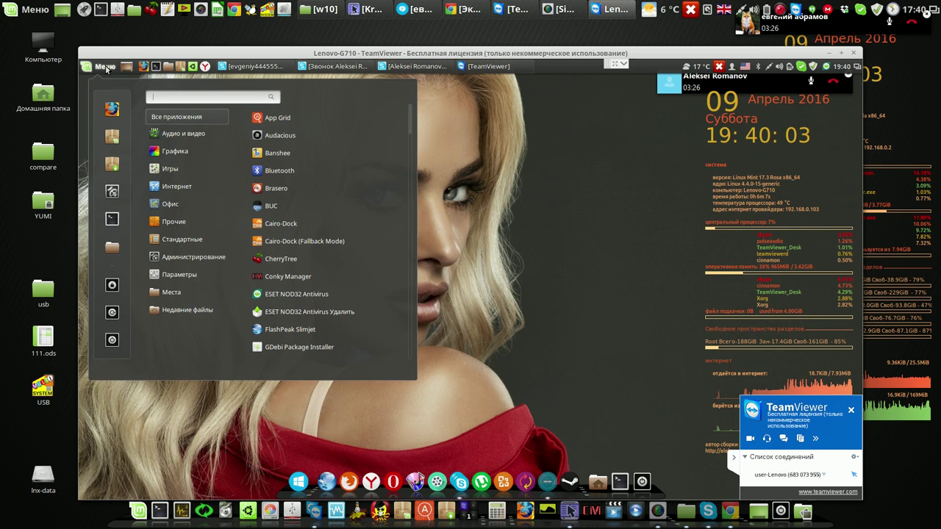
pyautogui.click(545, 193)
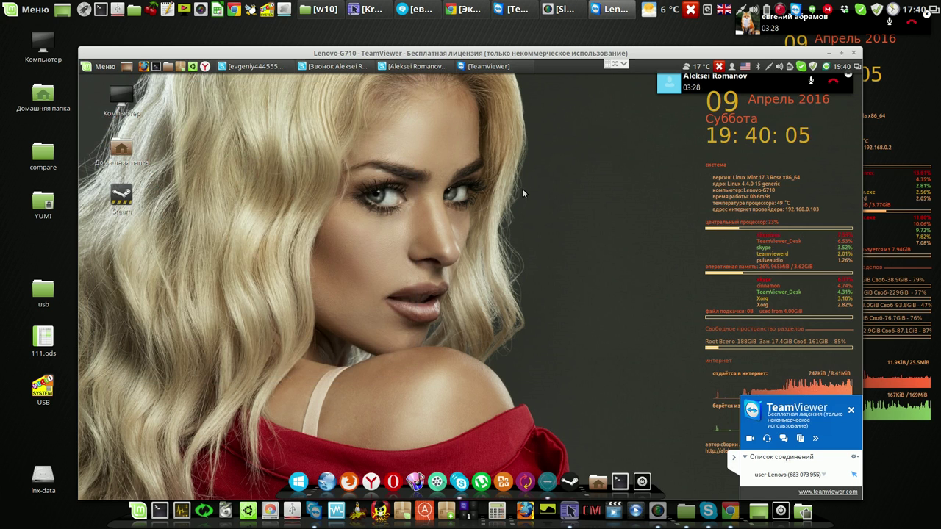
pyautogui.click(297, 479)
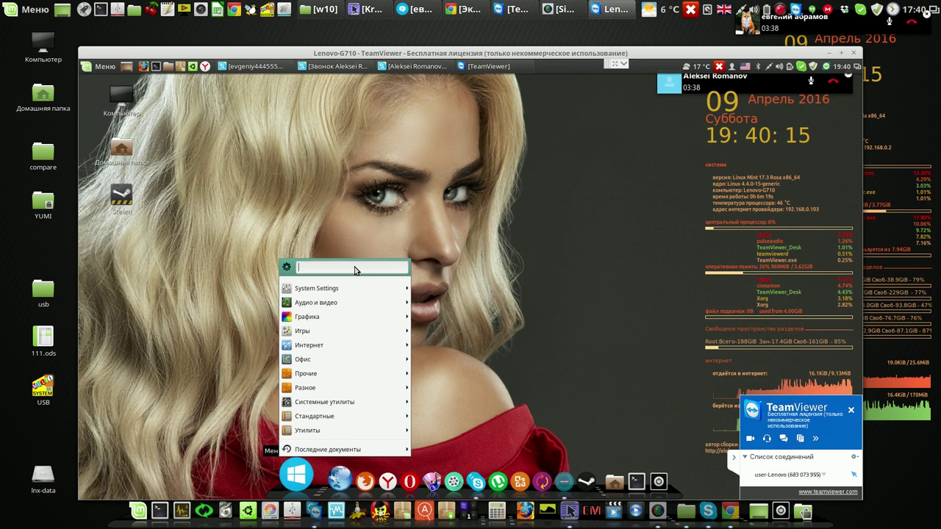
pyautogui.write('mul')
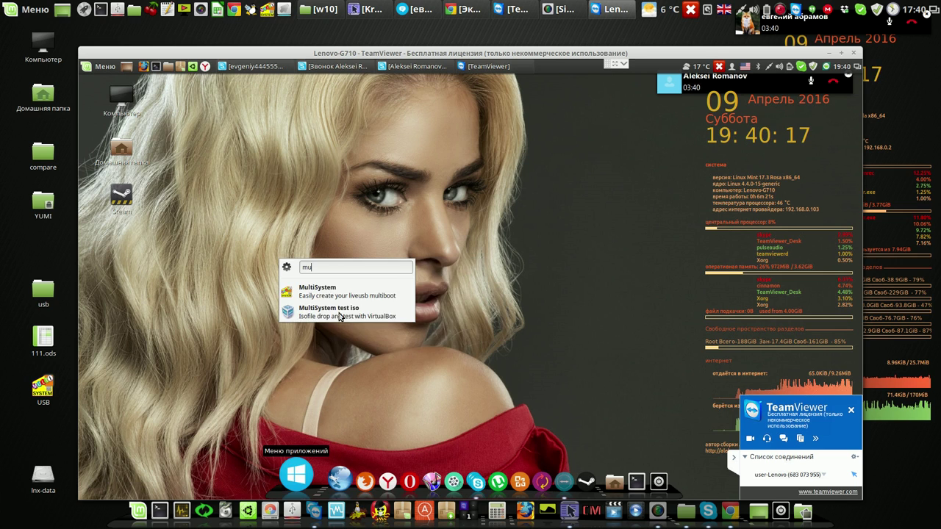
pyautogui.click(340, 294)
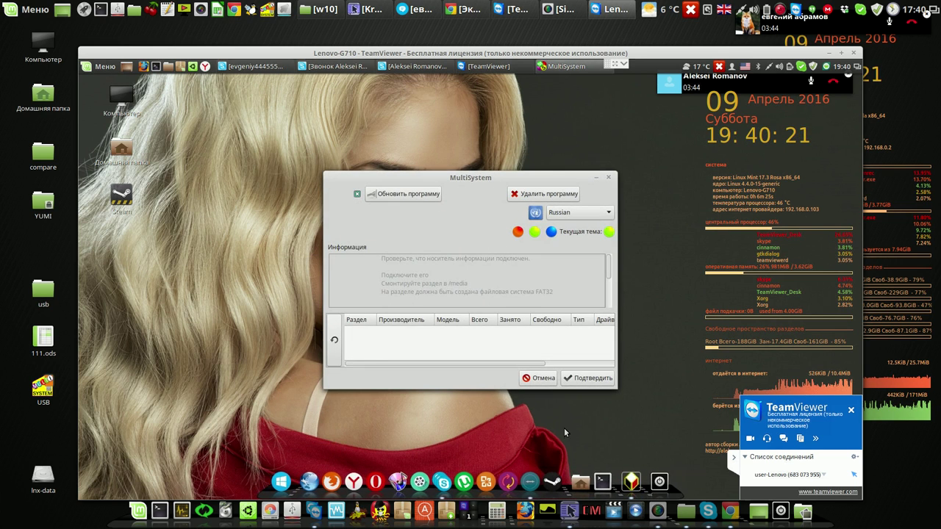
# - Try to make the running MultiSystem a permanent launcher in the remote computer's dock, and close its window
pyautogui.rightClick(631, 479)
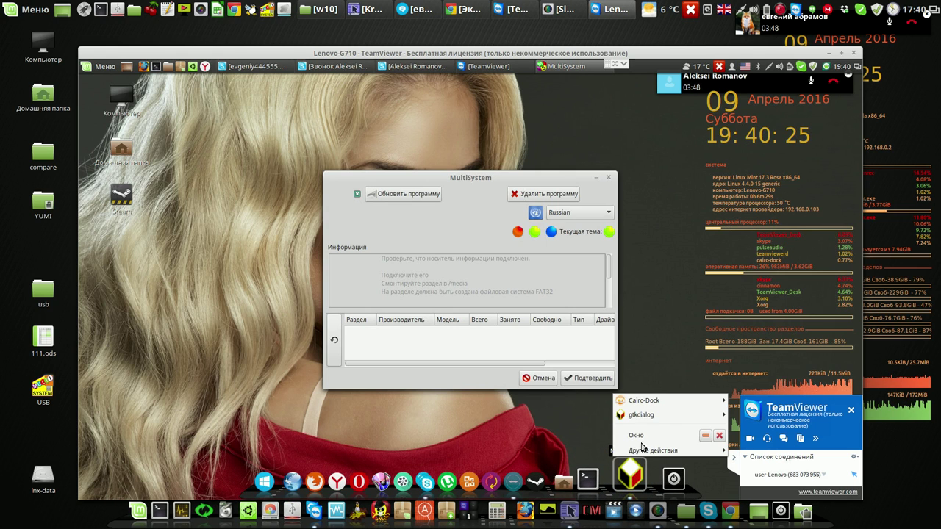
pyautogui.moveTo(657, 417)
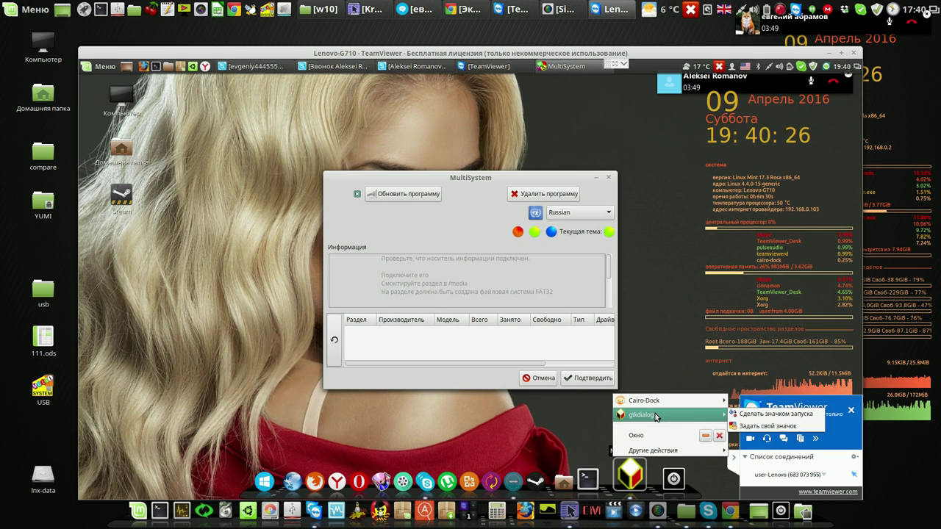
pyautogui.click(766, 415)
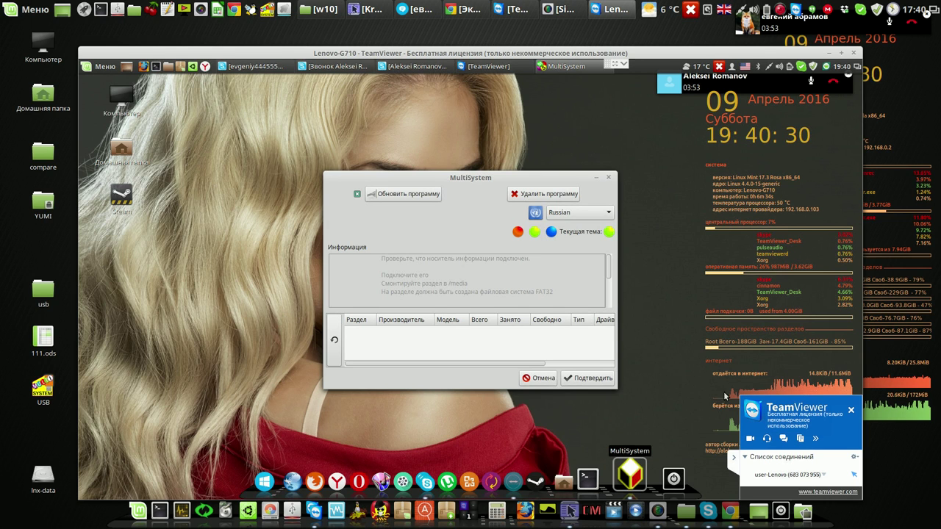
pyautogui.click(608, 179)
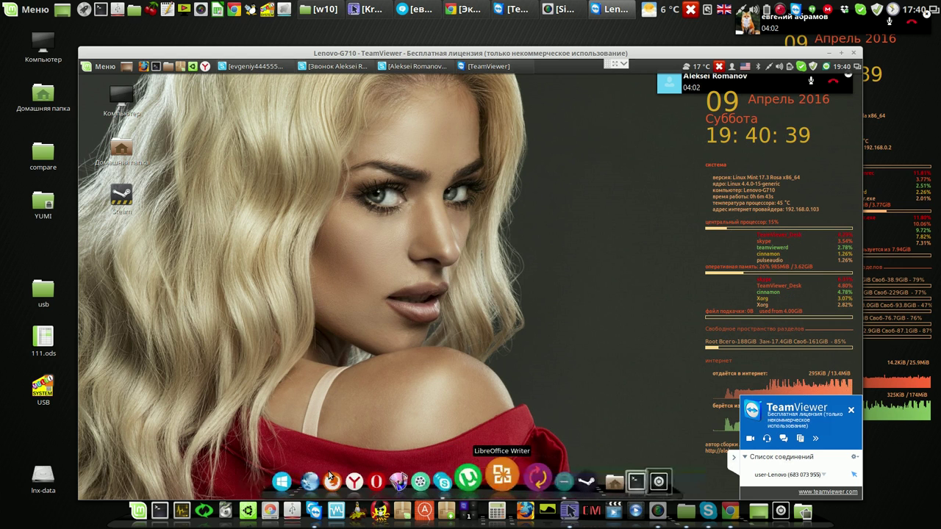
# - Search the remote computer's applications for "mul" and add MultiSystem to the panel
pyautogui.click(100, 67)
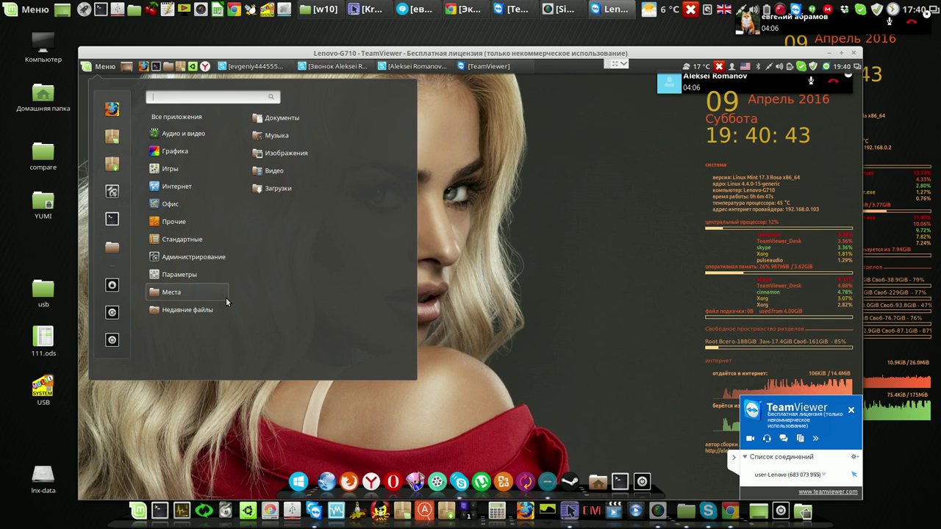
pyautogui.write('m')
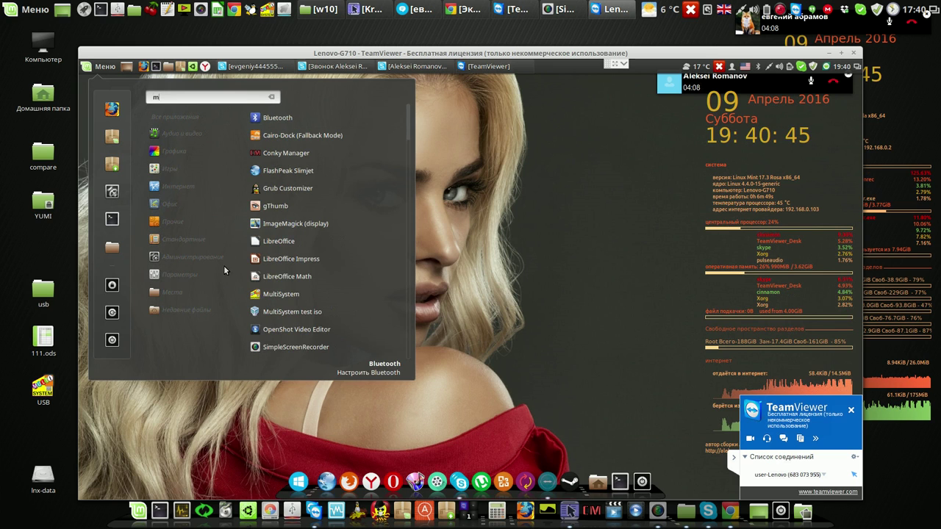
pyautogui.write('ul')
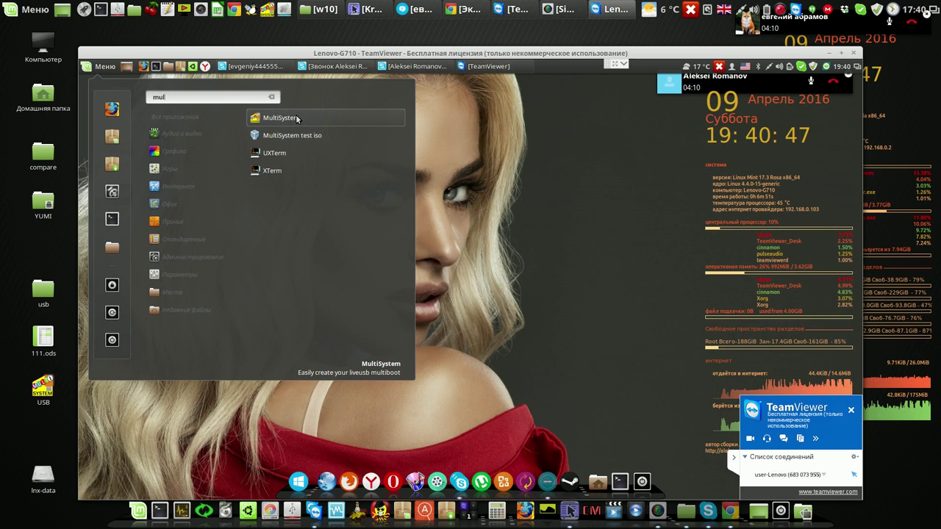
pyautogui.rightClick(297, 118)
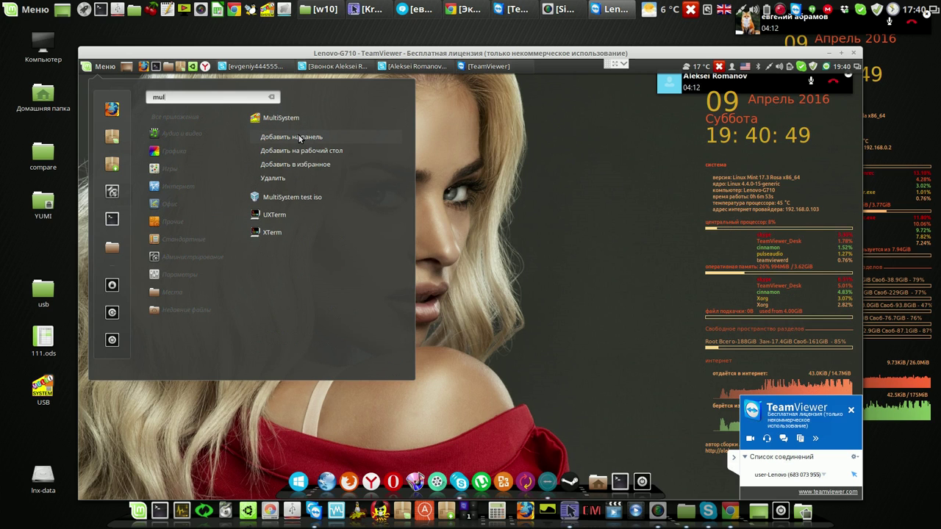
pyautogui.click(298, 137)
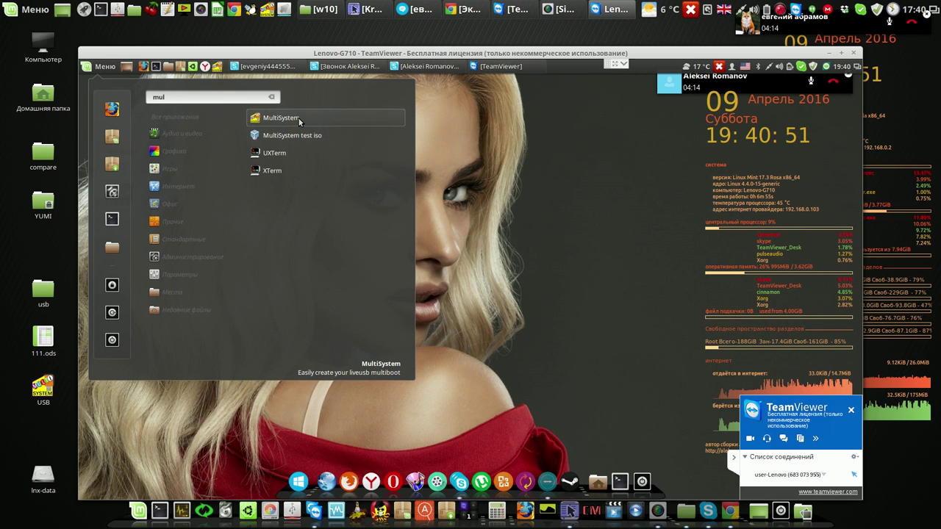
# - Launch MultiSystem from the search results and reposition its window on the remote desktop
pyautogui.click(283, 118)
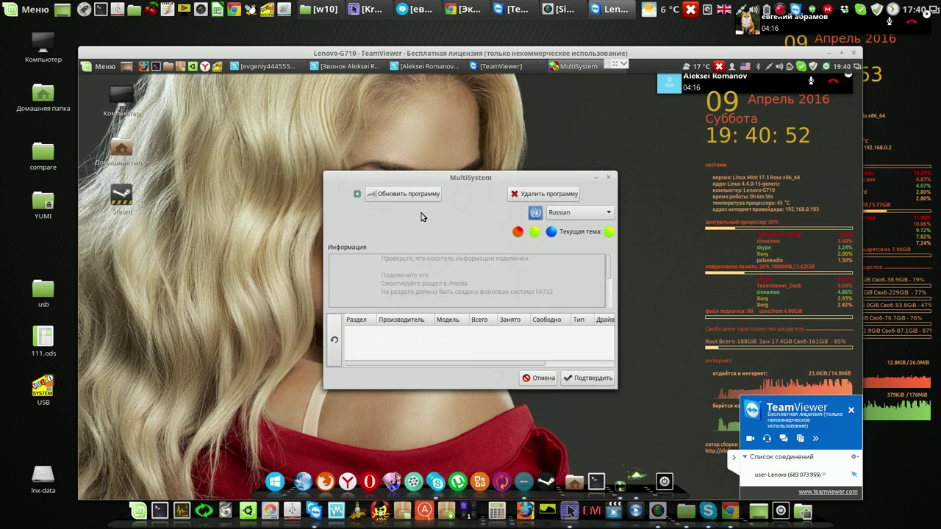
pyautogui.moveTo(485, 178); pyautogui.dragTo(548, 143)
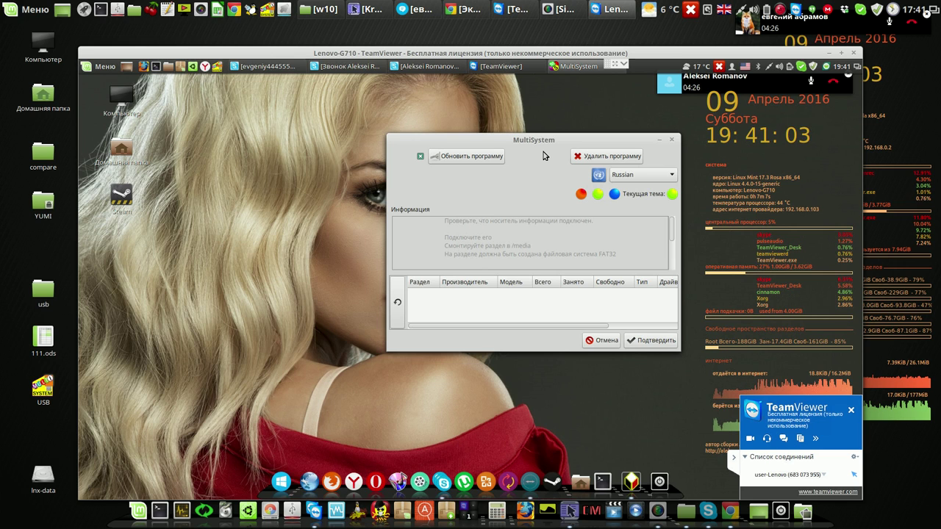
pyautogui.moveTo(542, 140); pyautogui.dragTo(486, 130)
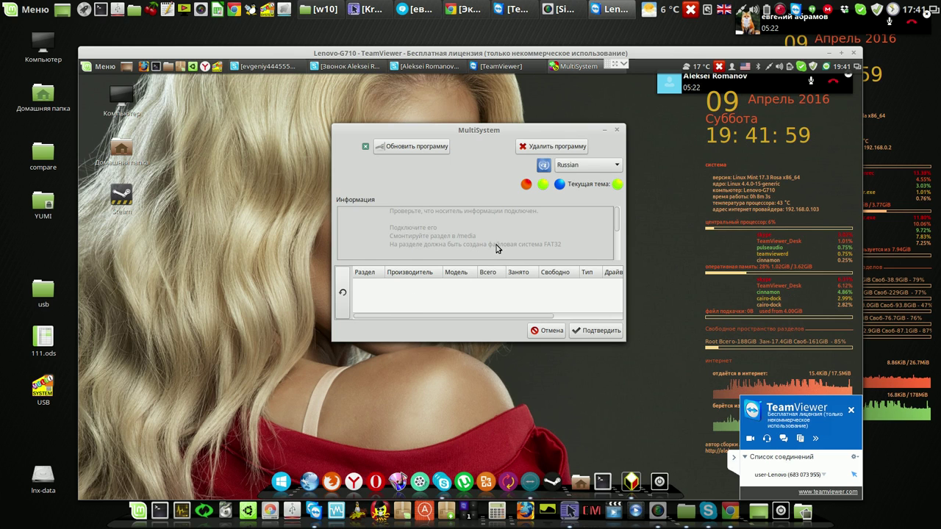
pyautogui.moveTo(494, 130); pyautogui.dragTo(402, 97)
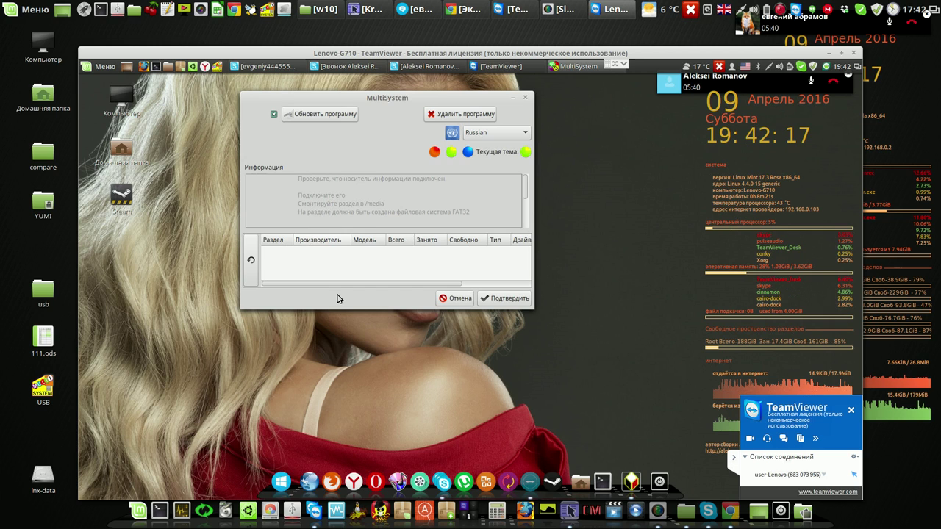
# - Refresh MultiSystem's drive list twice, closing the MULTIBOOT file manager window each time, and close MultiSystem
pyautogui.click(252, 262)
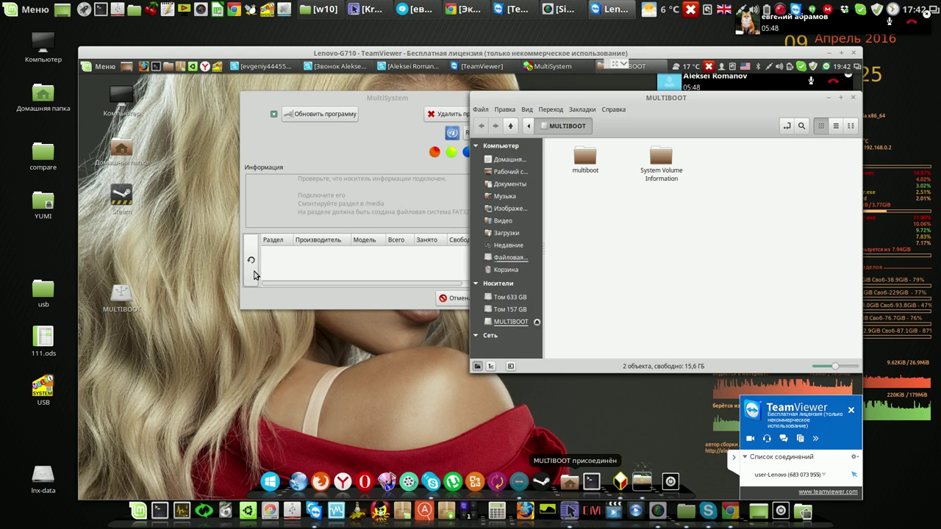
pyautogui.click(852, 97)
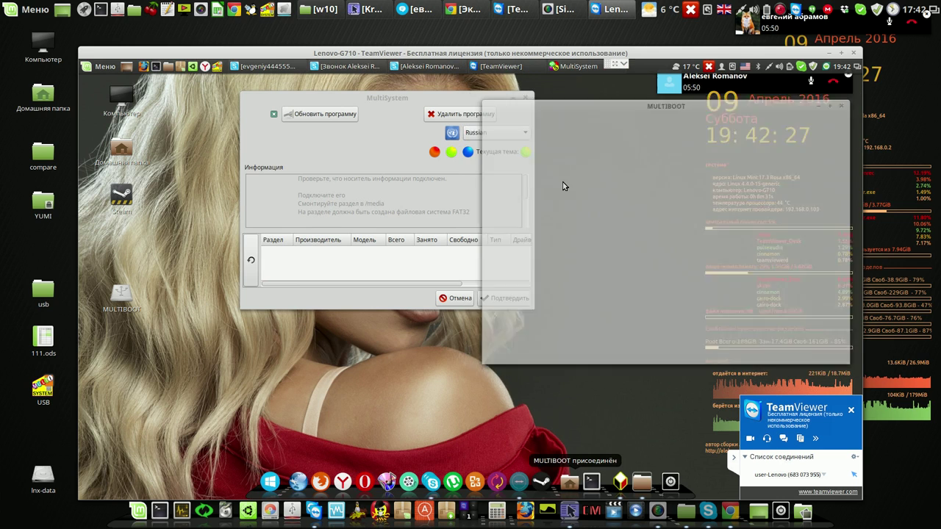
pyautogui.click(250, 261)
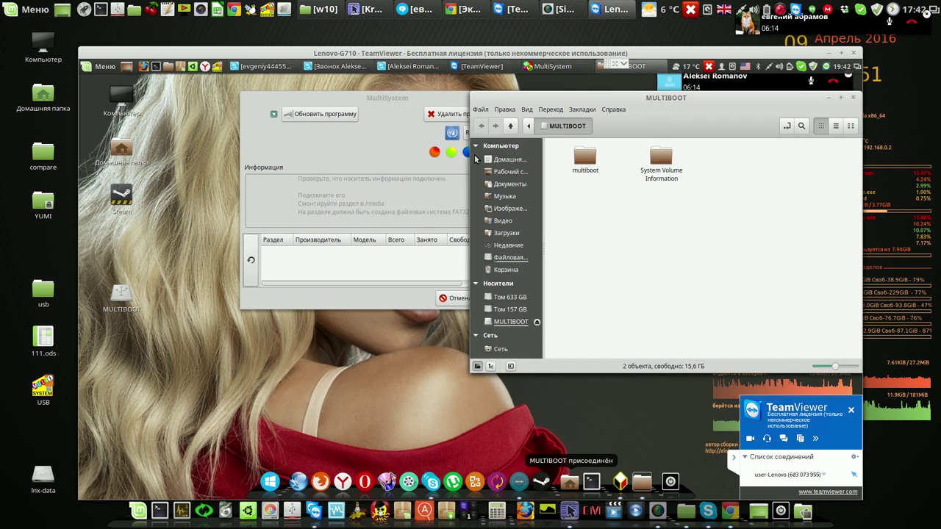
pyautogui.click(853, 97)
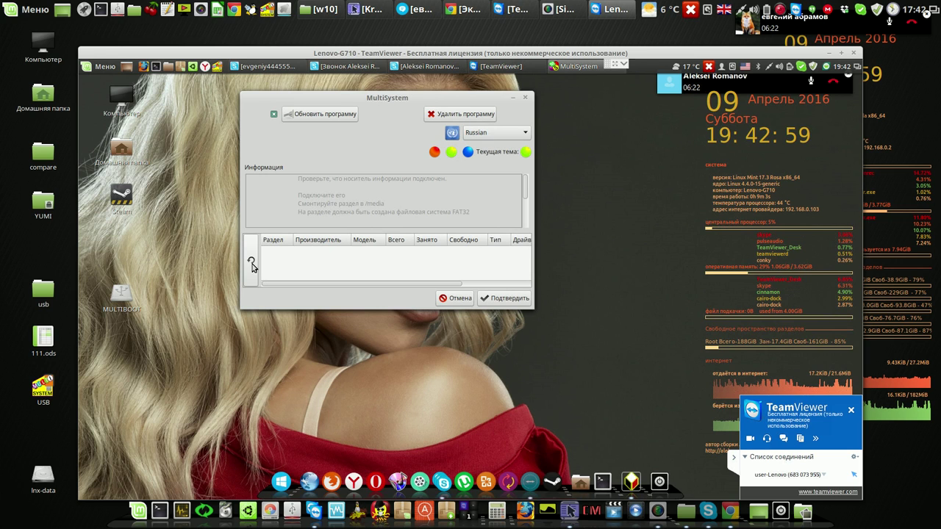
pyautogui.click(525, 99)
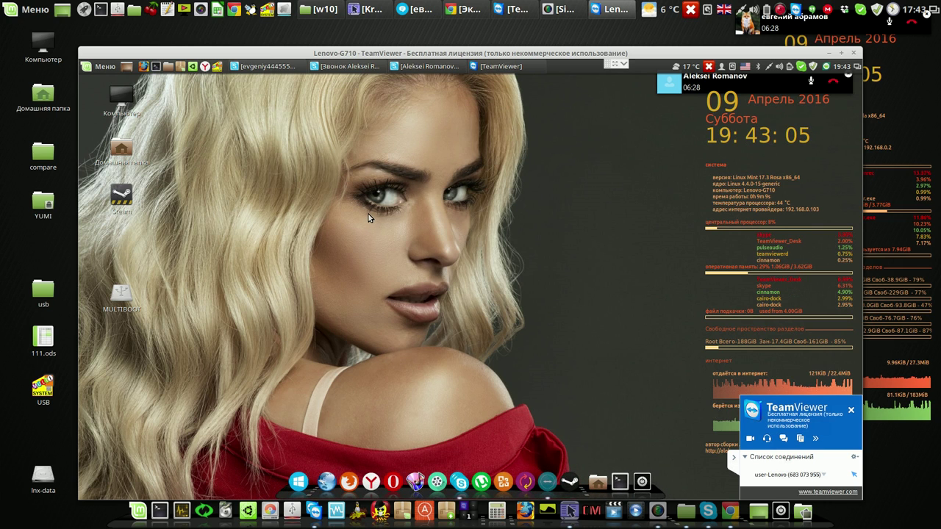
# - Search the applications for "usb", open the USB stick formatter and choose the UFD 2.0 Silicon-Power16G (/dev/sdc) drive
pyautogui.click(104, 68)
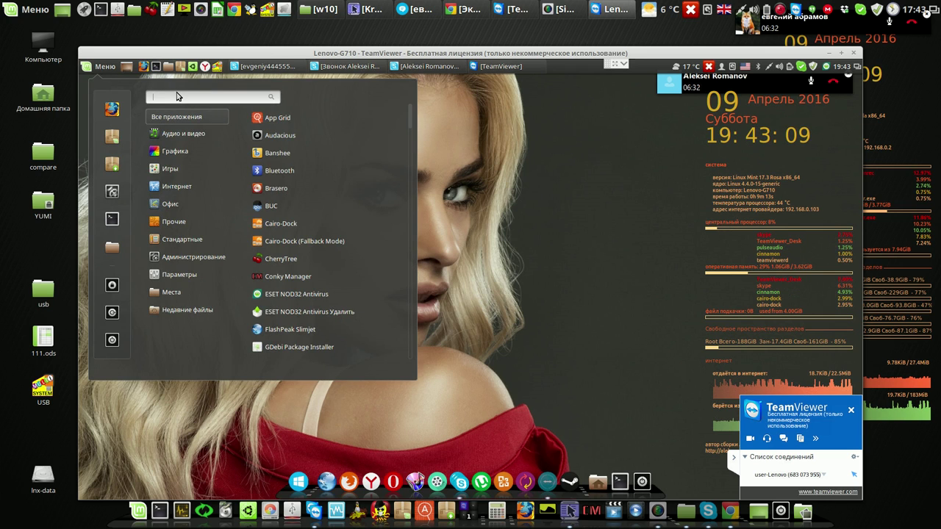
pyautogui.write('u')
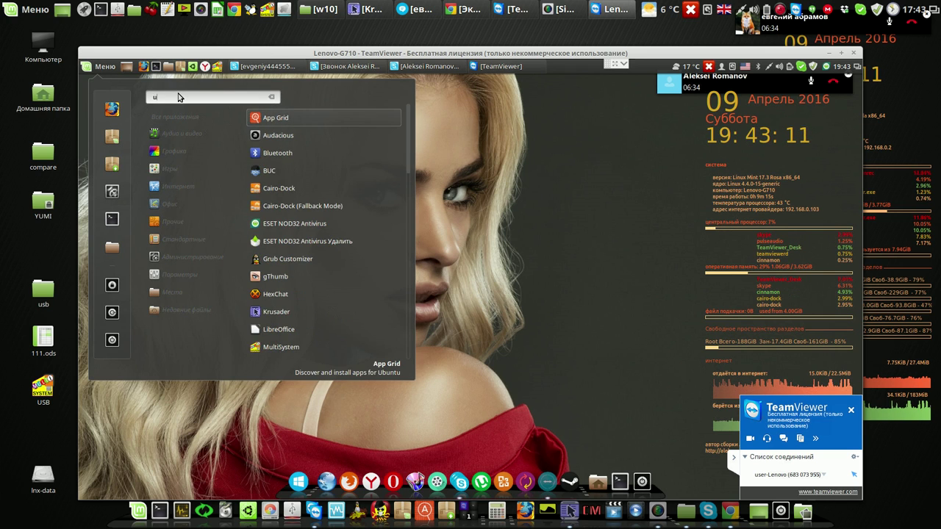
pyautogui.write('sb')
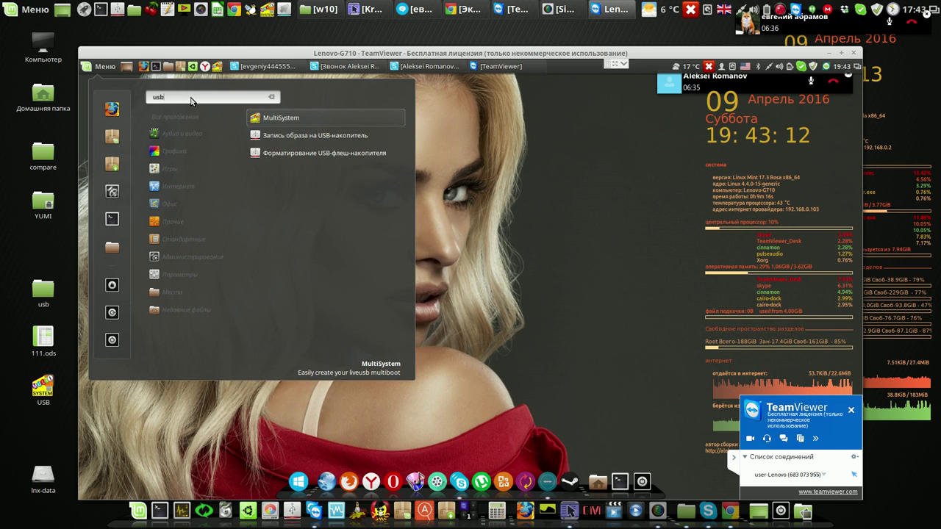
pyautogui.click(313, 155)
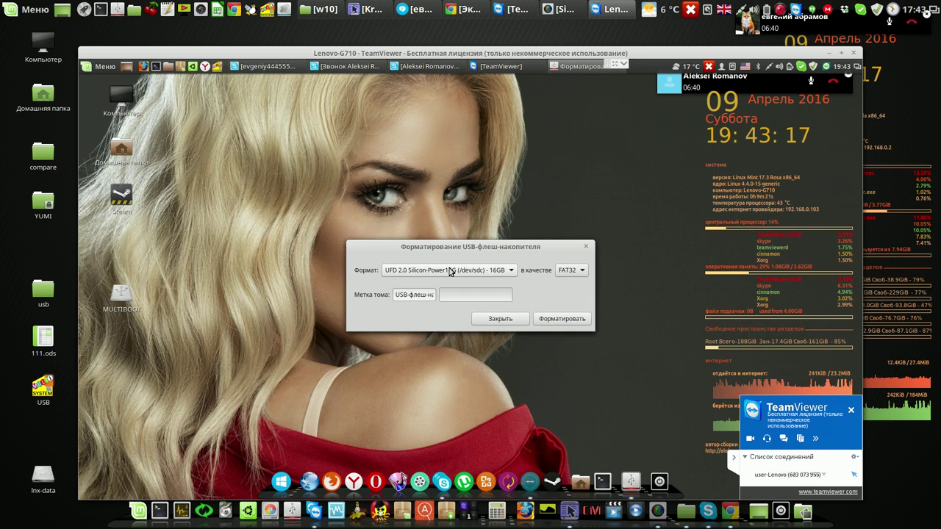
pyautogui.click(450, 270)
pyautogui.click(450, 270)
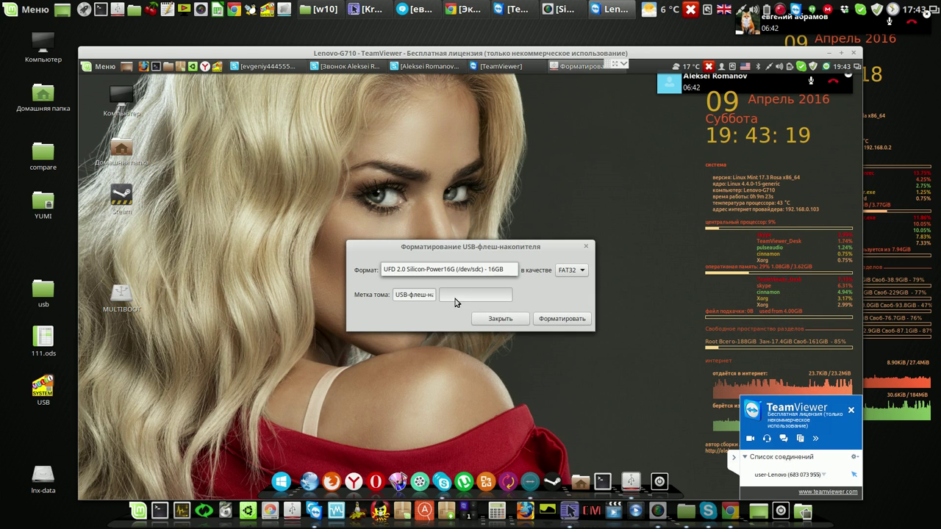
# - Set the volume label to USB and format the stick as FAT32, authorising with the account password
pyautogui.click(410, 296)
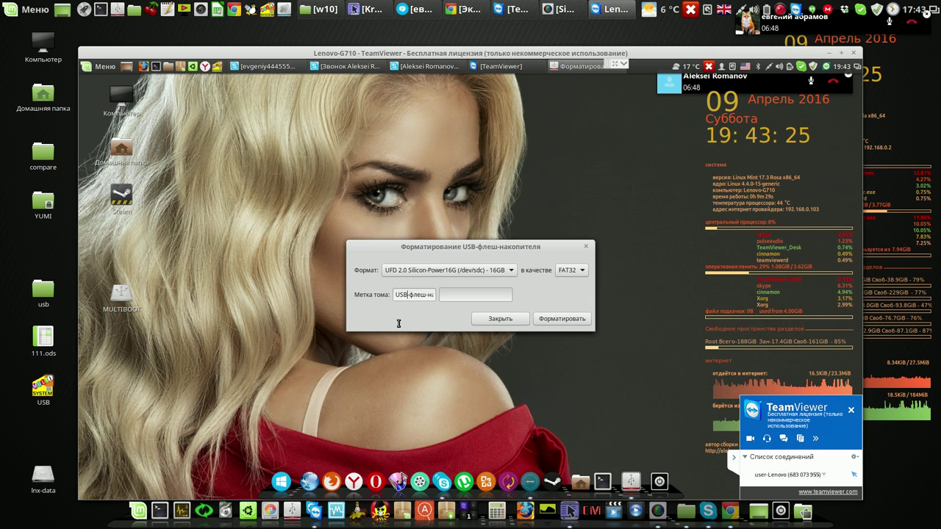
pyautogui.hotkey('shift', 'End')
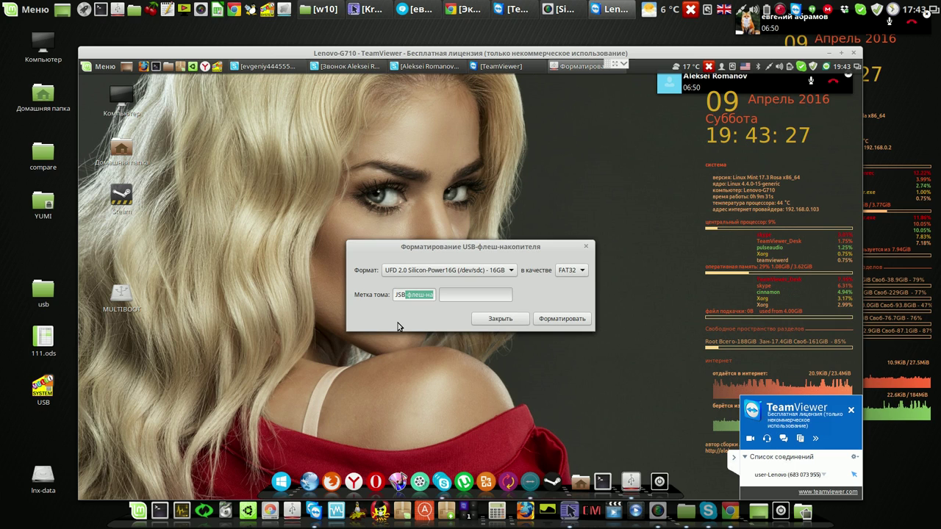
pyautogui.press('Delete')
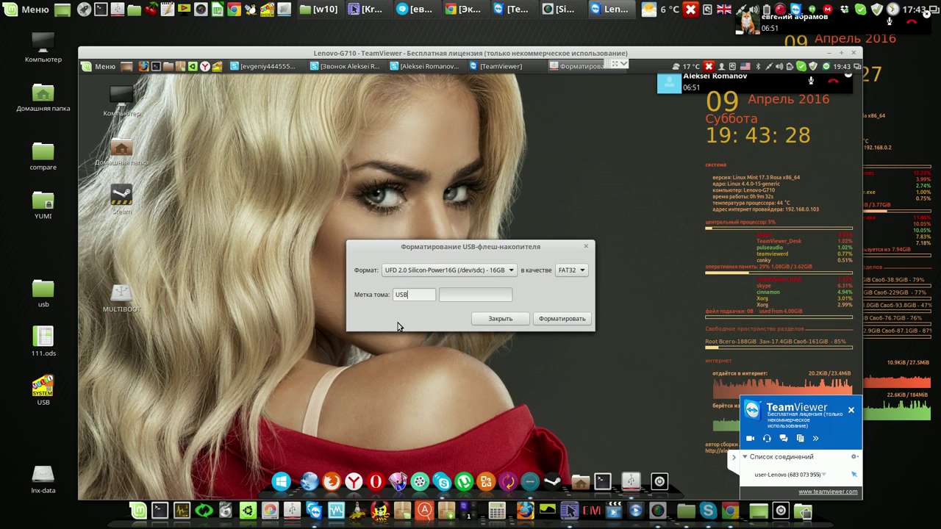
pyautogui.click(568, 319)
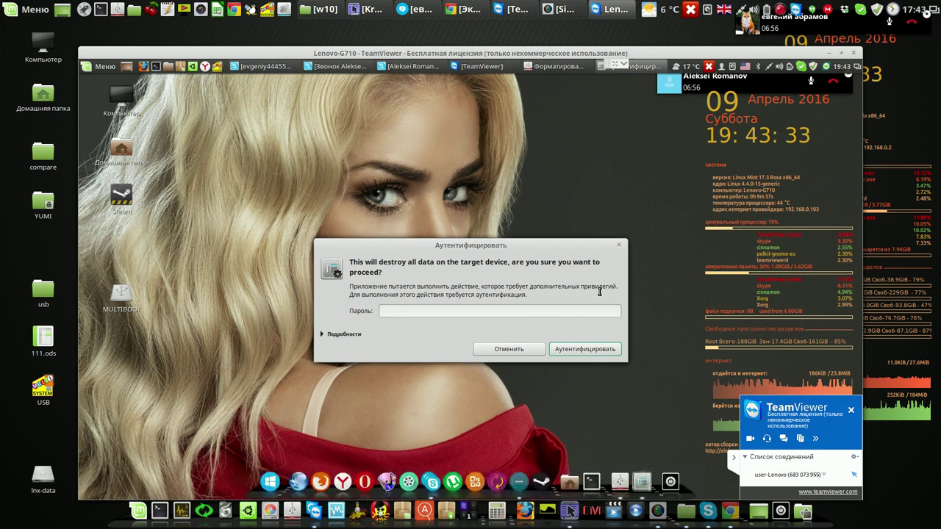
pyautogui.write('•••')
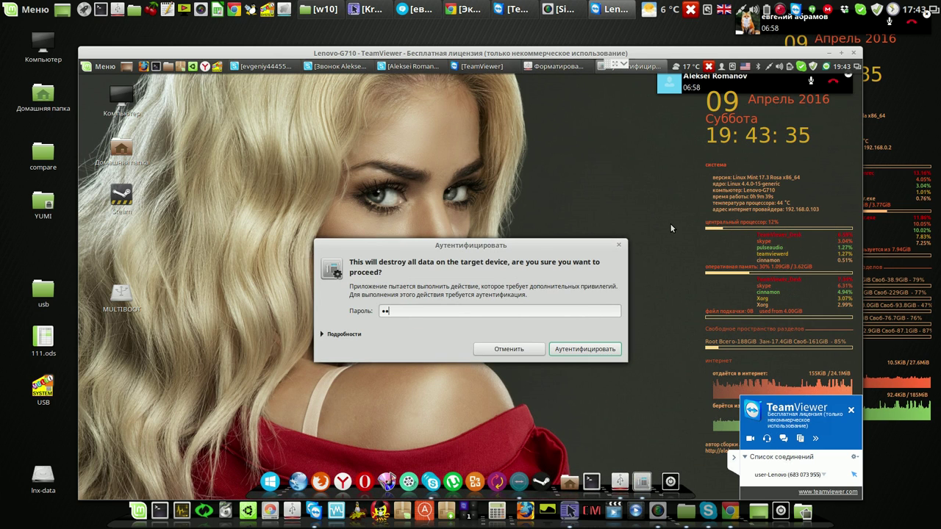
pyautogui.press('Return')
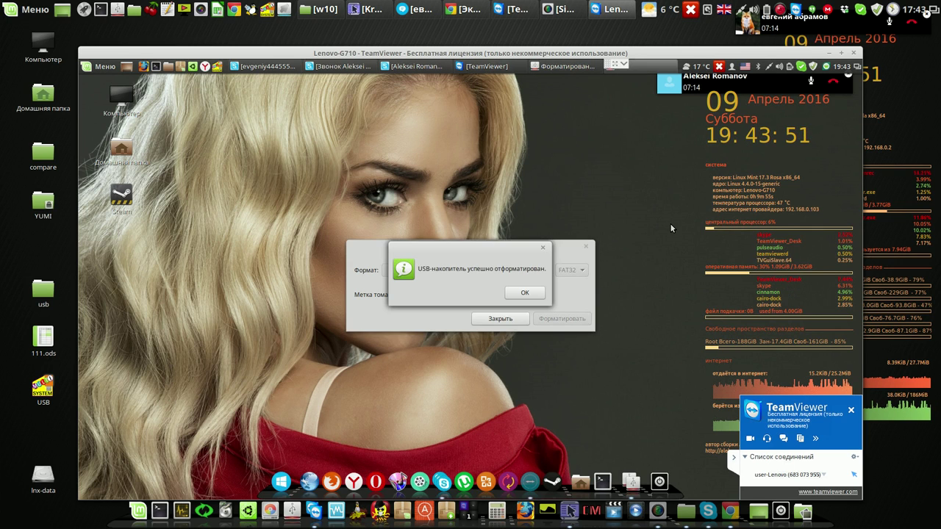
pyautogui.press('Return')
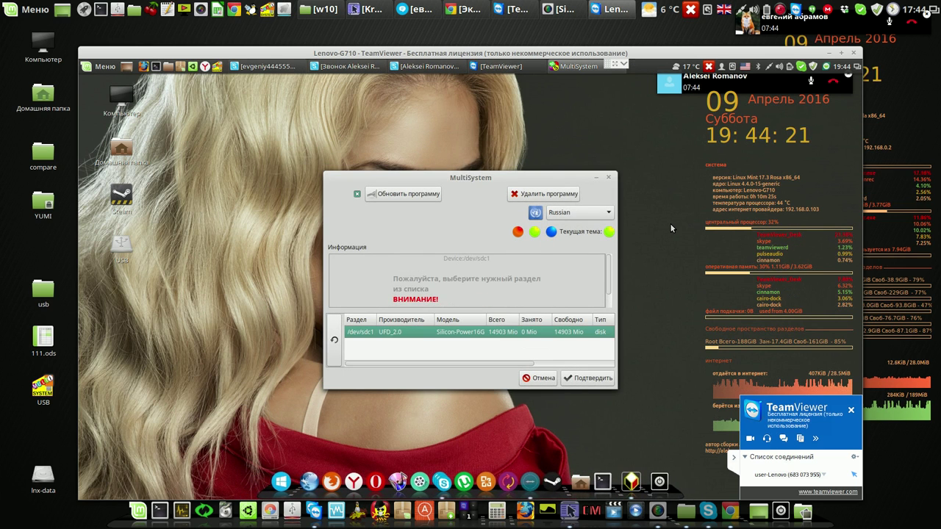
# - Accept the /dev/sdc1 partition in MultiSystem and confirm installing GRUB2 on it
pyautogui.click(587, 378)
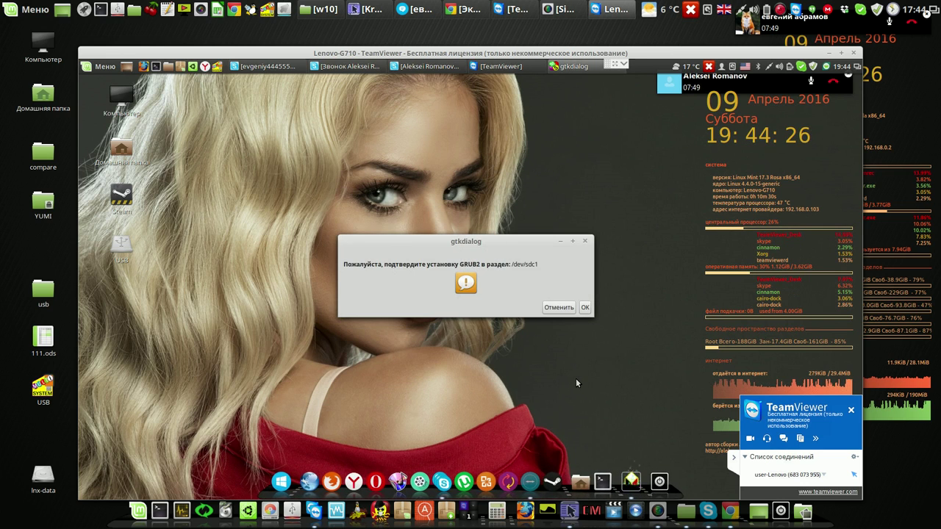
pyautogui.click(585, 308)
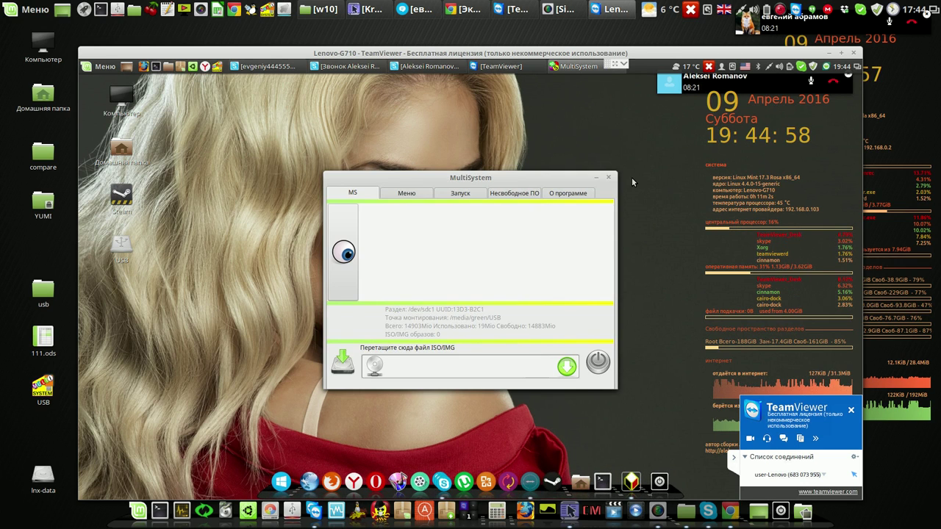
# - Examine MultiSystem's list of ready-made downloadable images, including the Grub4Dos and Syslinux entries, and return to the main view
pyautogui.click(405, 193)
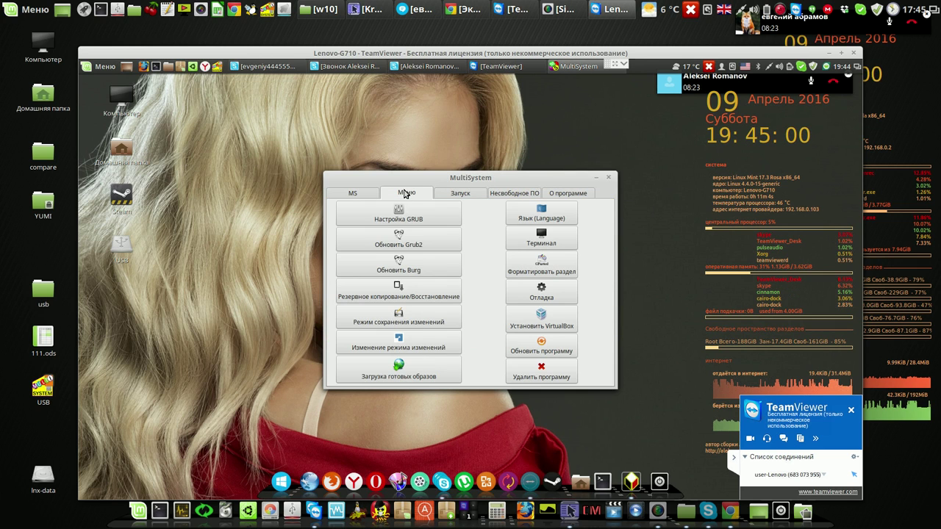
pyautogui.click(413, 376)
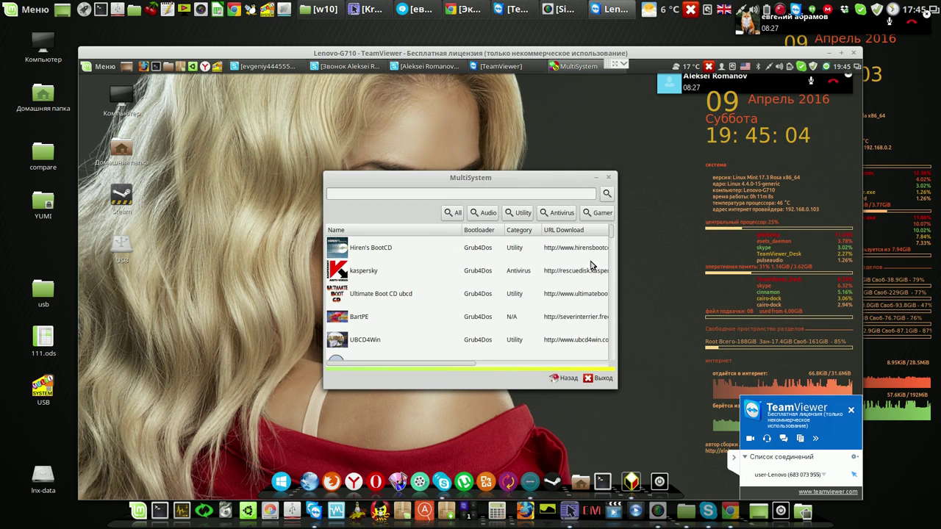
pyautogui.scroll(-5, 610, 239)
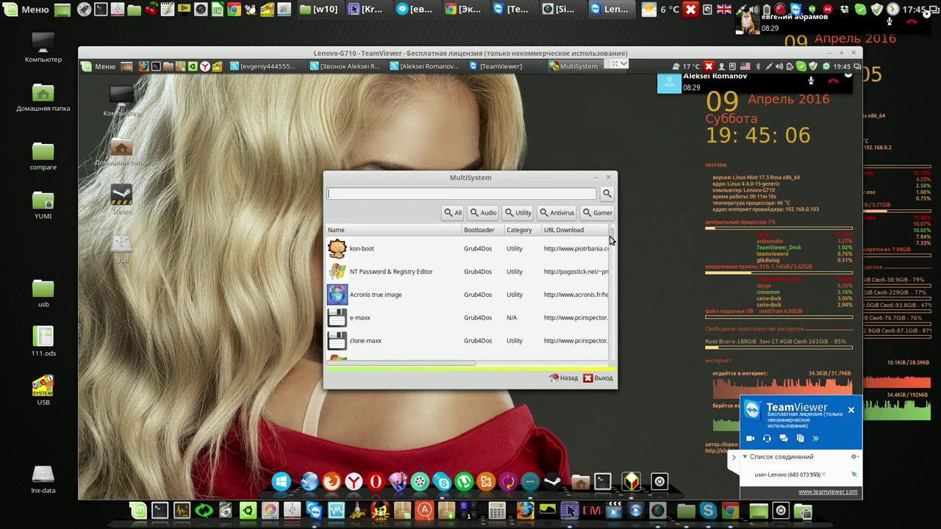
pyautogui.scroll(-3, 609, 239)
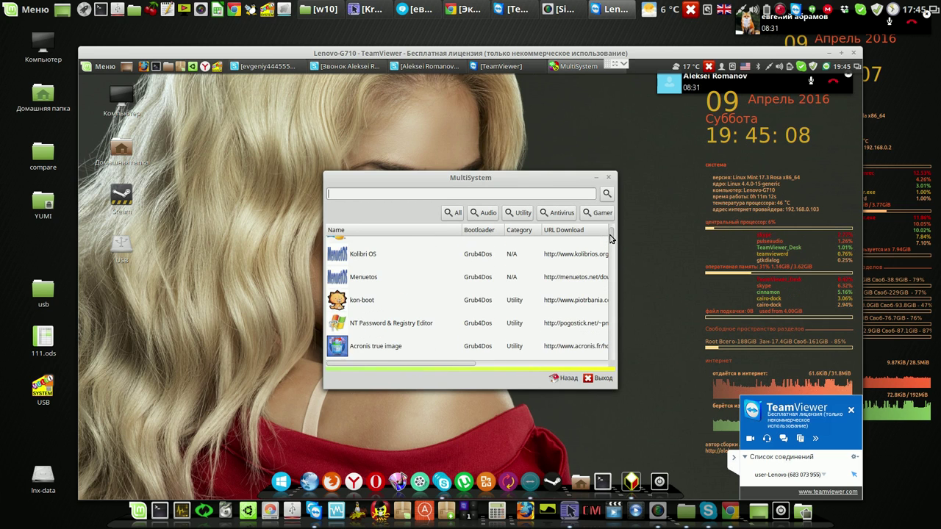
pyautogui.scroll(3, 610, 239)
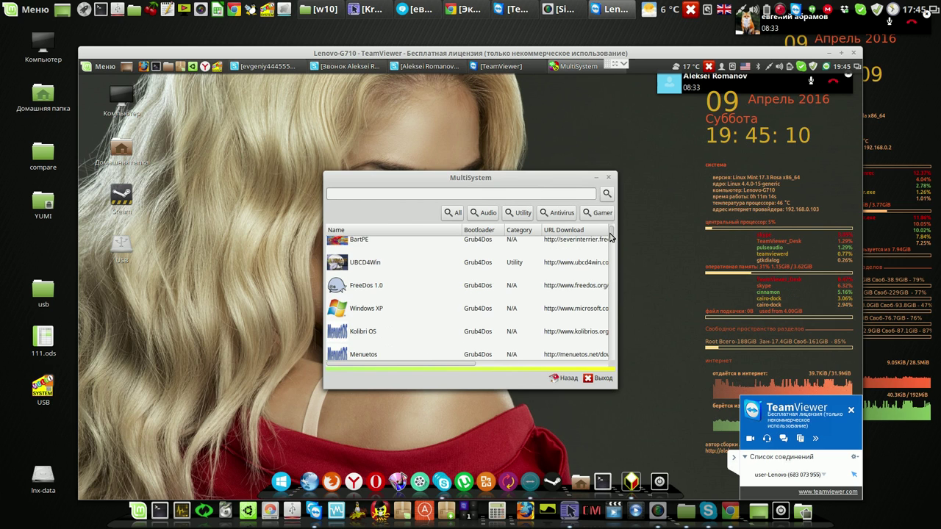
pyautogui.scroll(-2, 609, 237)
pyautogui.scroll(-2, 610, 239)
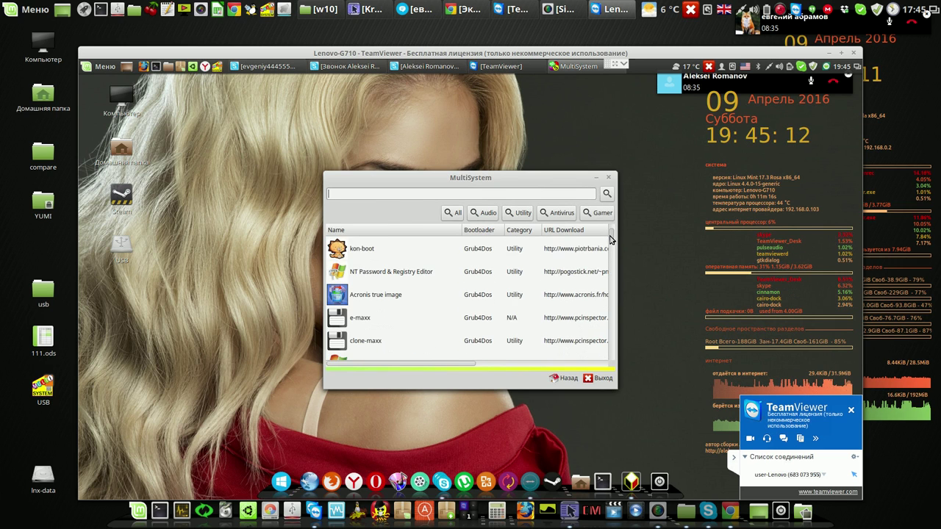
pyautogui.scroll(-3, 609, 239)
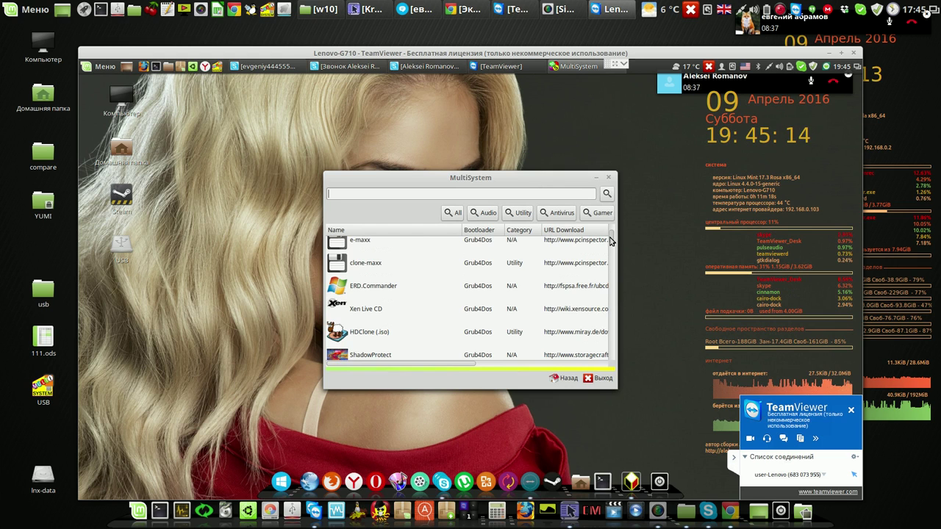
pyautogui.scroll(-5, 609, 243)
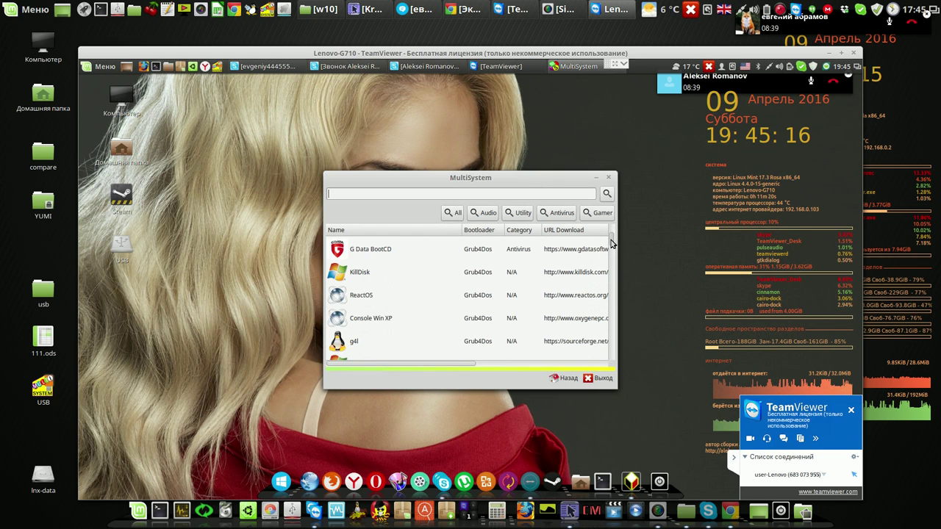
pyautogui.scroll(-8, 611, 245)
pyautogui.scroll(-1, 611, 244)
pyautogui.scroll(10, 610, 241)
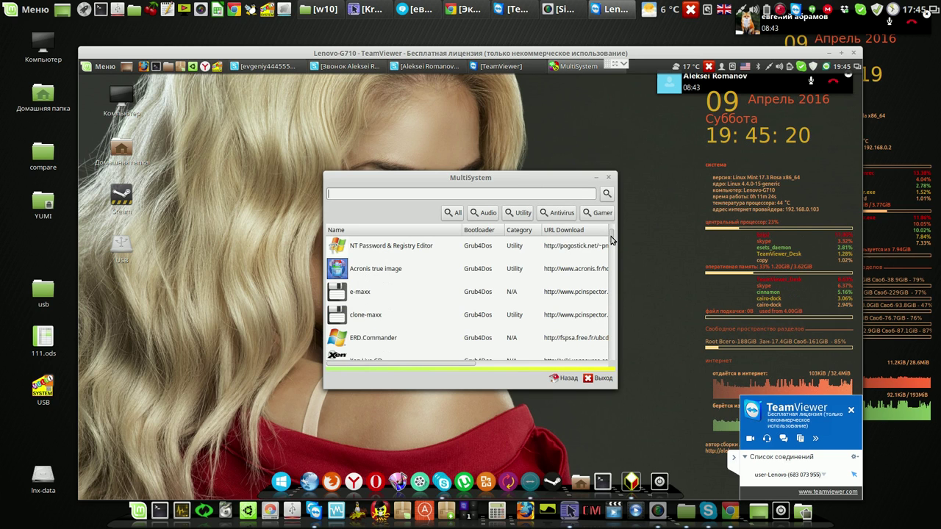
pyautogui.scroll(-3, 610, 241)
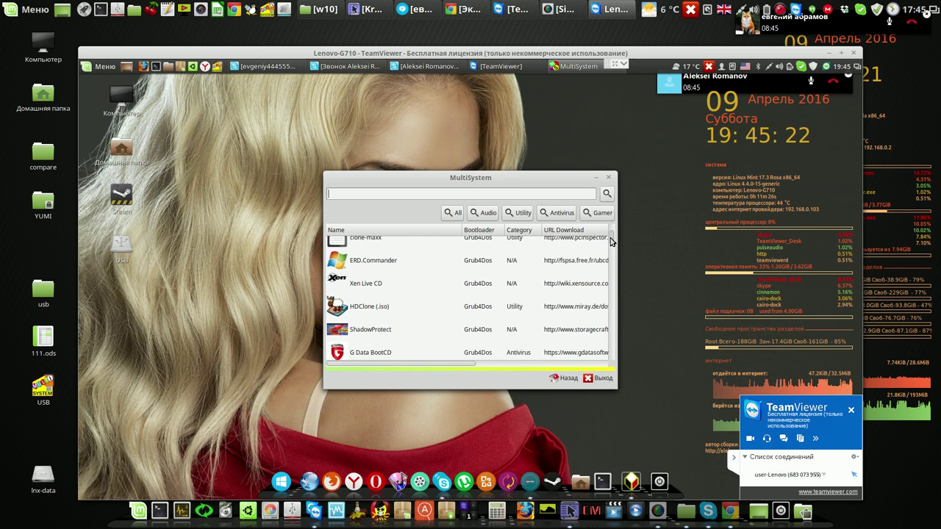
pyautogui.scroll(-1, 611, 241)
pyautogui.scroll(-6, 610, 242)
pyautogui.scroll(-1, 611, 243)
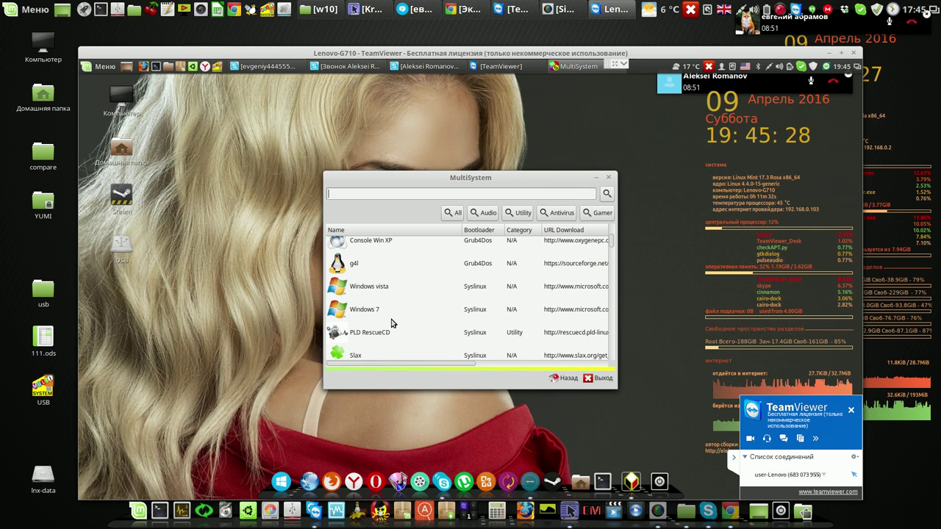
pyautogui.click(566, 378)
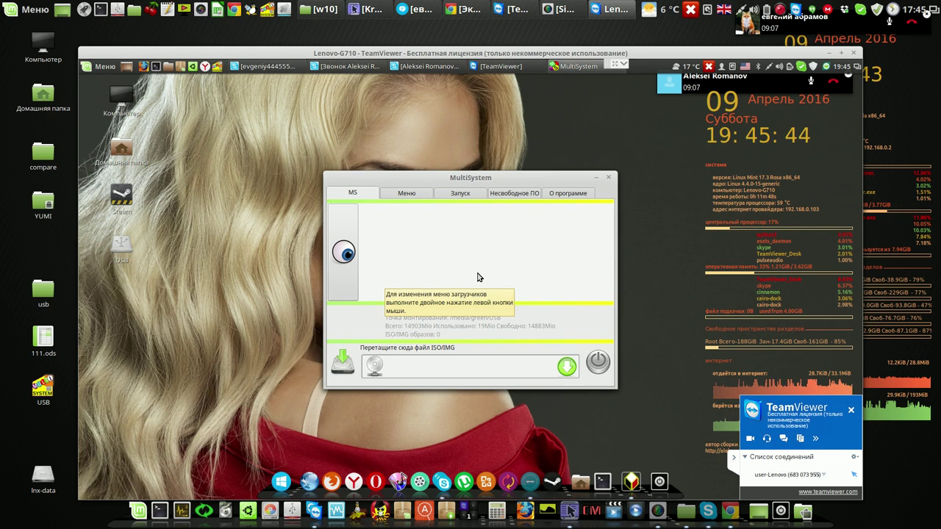
# - Close MultiSystem on the remote computer and end the TeamViewer remote session
pyautogui.click(609, 180)
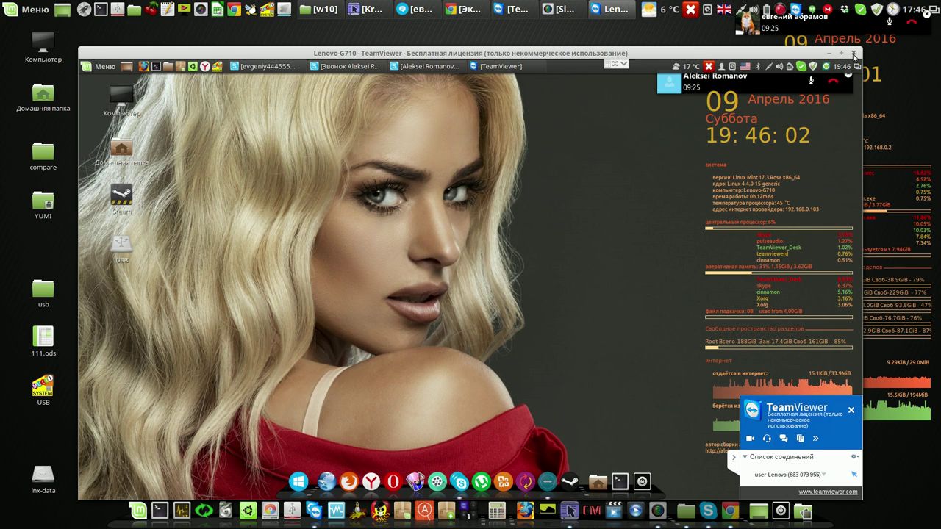
pyautogui.click(853, 53)
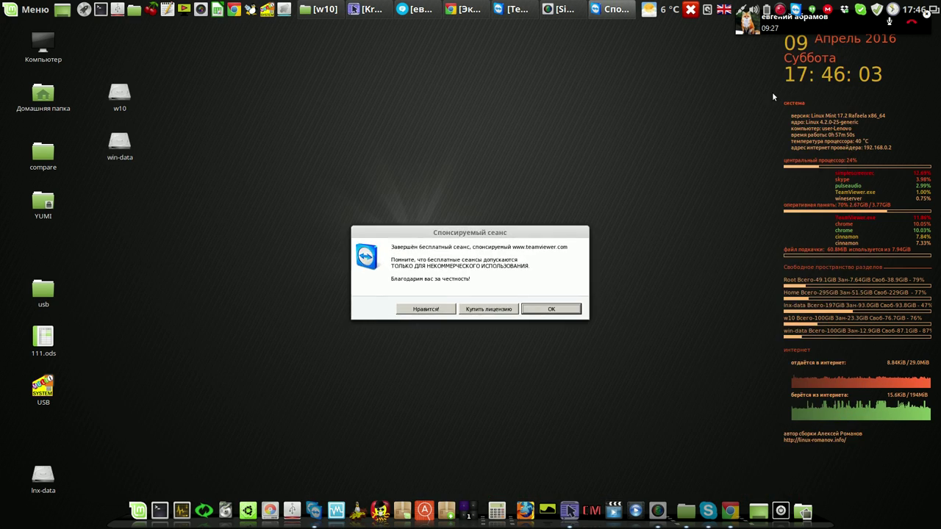